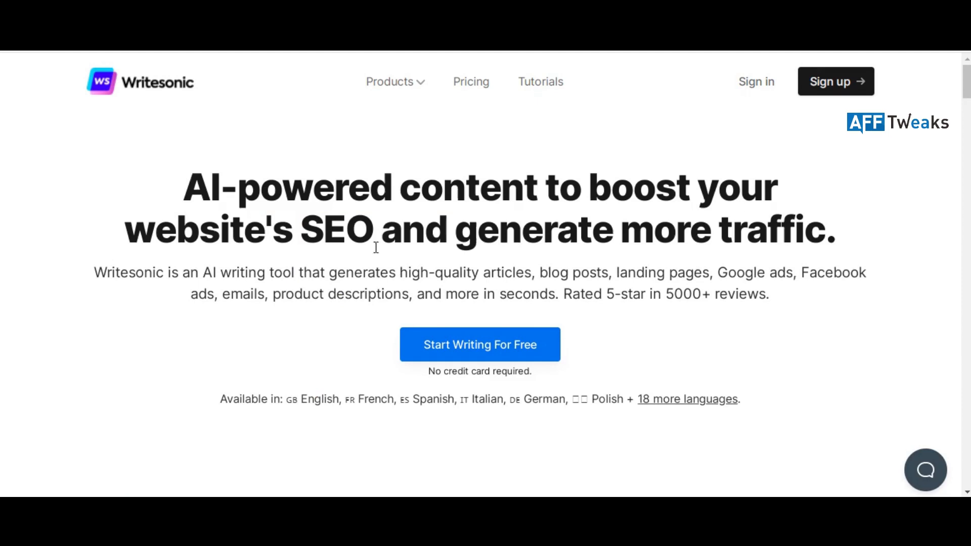
Sign in from the Writesonic homepage and open the Be test project
{"action": "scroll", "coordinate": [418, 268], "scroll_direction": "down", "scroll_amount": 1}
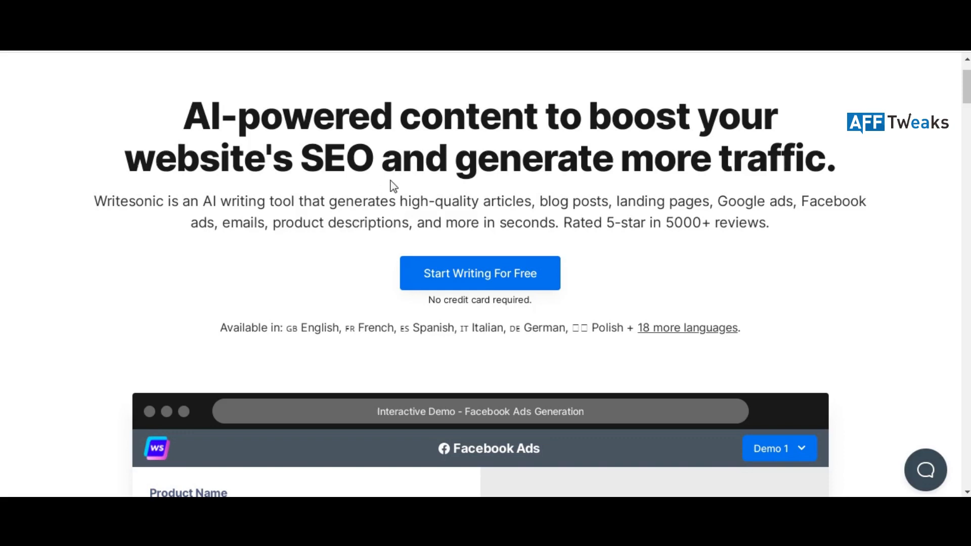
{"action": "scroll", "coordinate": [640, 189], "scroll_direction": "up", "scroll_amount": 2}
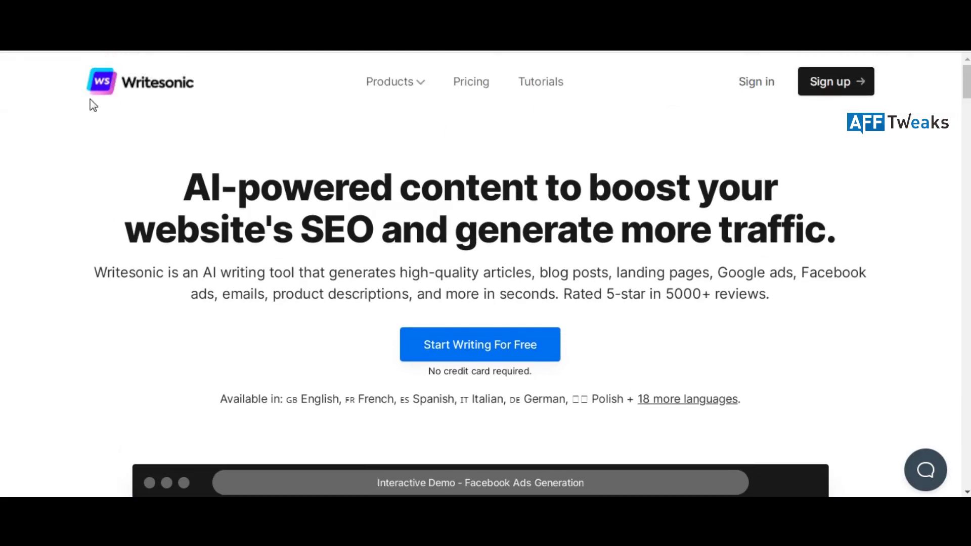
{"action": "left_click", "coordinate": [758, 84]}
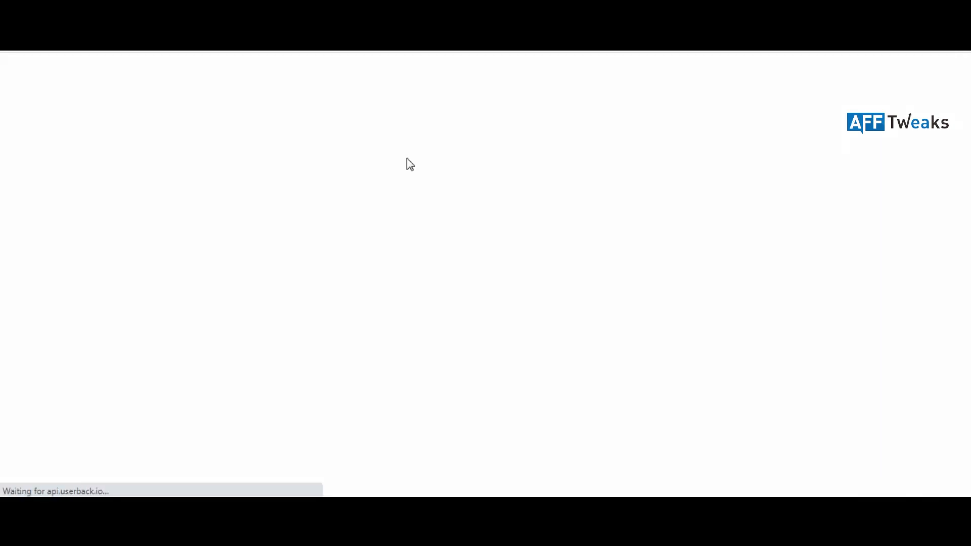
{"action": "scroll", "coordinate": [610, 353], "scroll_direction": "down", "scroll_amount": 4}
{"action": "left_click", "coordinate": [532, 357]}
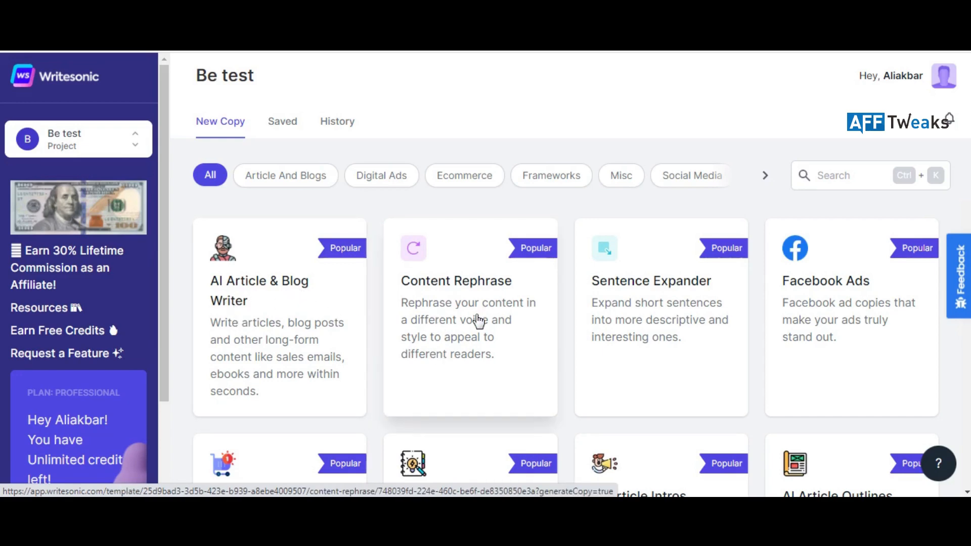
Examine the project's copy templates from AI Article & Blog Writer down to Cold Emails V2
{"action": "scroll", "coordinate": [782, 332], "scroll_direction": "down", "scroll_amount": 3}
{"action": "scroll", "coordinate": [817, 297], "scroll_direction": "up", "scroll_amount": 3}
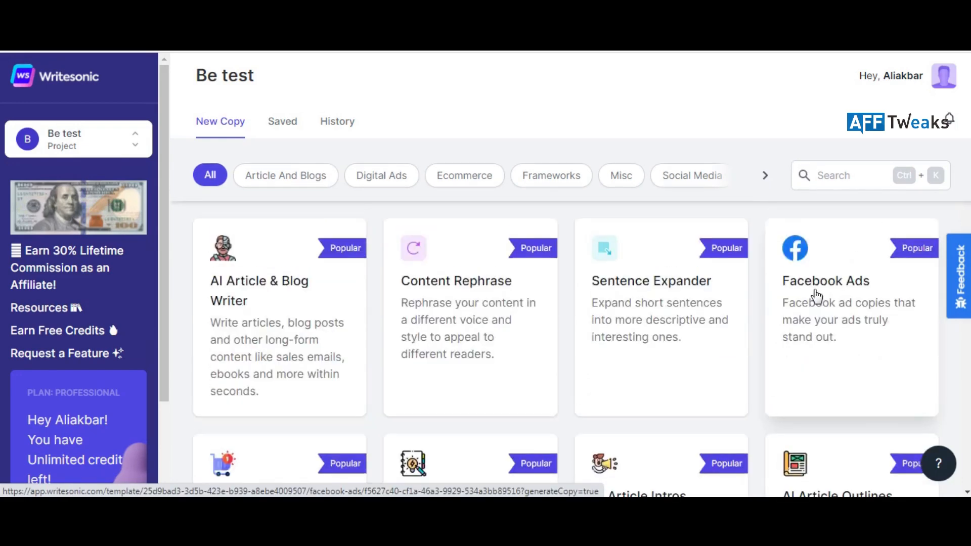
{"action": "scroll", "coordinate": [830, 299], "scroll_direction": "down", "scroll_amount": 5}
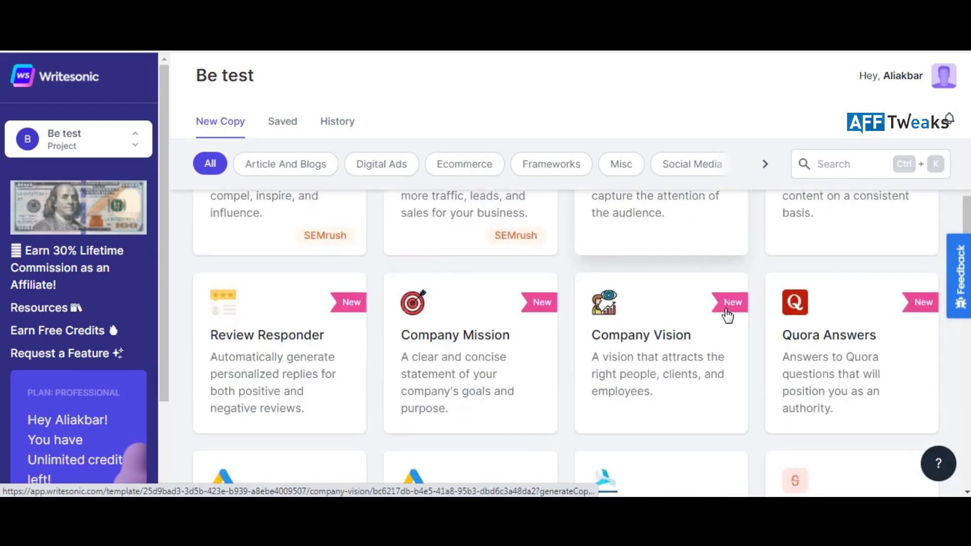
{"action": "scroll", "coordinate": [726, 317], "scroll_direction": "up", "scroll_amount": 1}
{"action": "scroll", "coordinate": [485, 346], "scroll_direction": "up", "scroll_amount": 2}
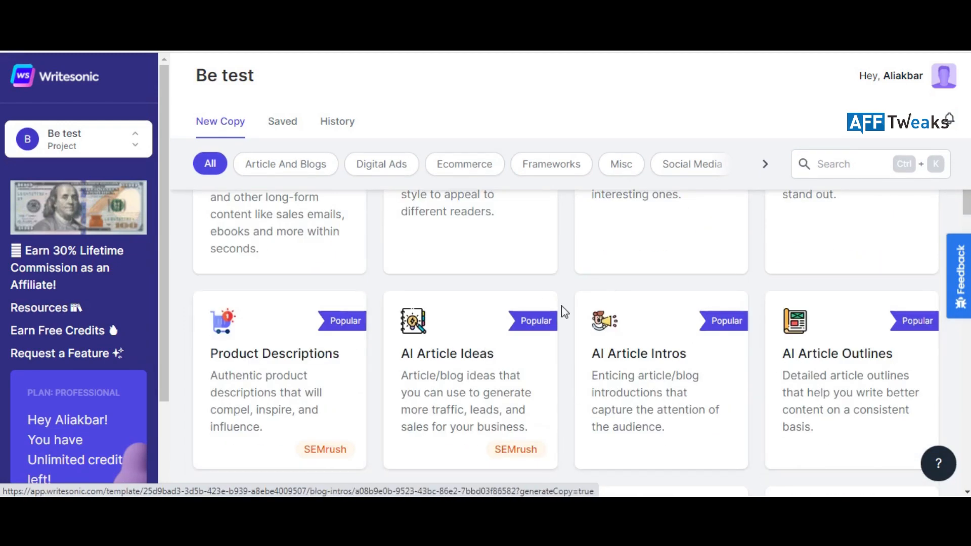
{"action": "scroll", "coordinate": [561, 306], "scroll_direction": "up", "scroll_amount": 2}
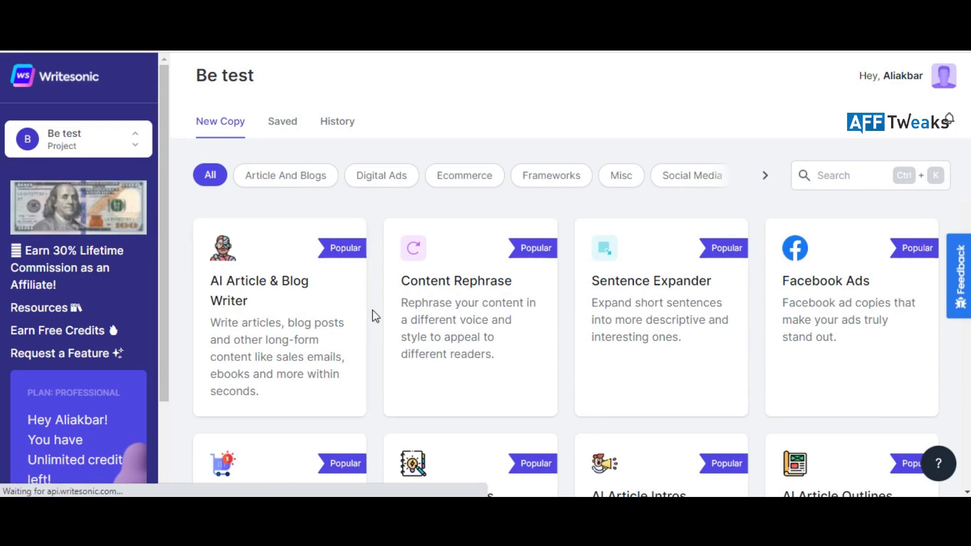
{"action": "scroll", "coordinate": [427, 306], "scroll_direction": "down", "scroll_amount": 5}
{"action": "scroll", "coordinate": [427, 308], "scroll_direction": "down", "scroll_amount": 5}
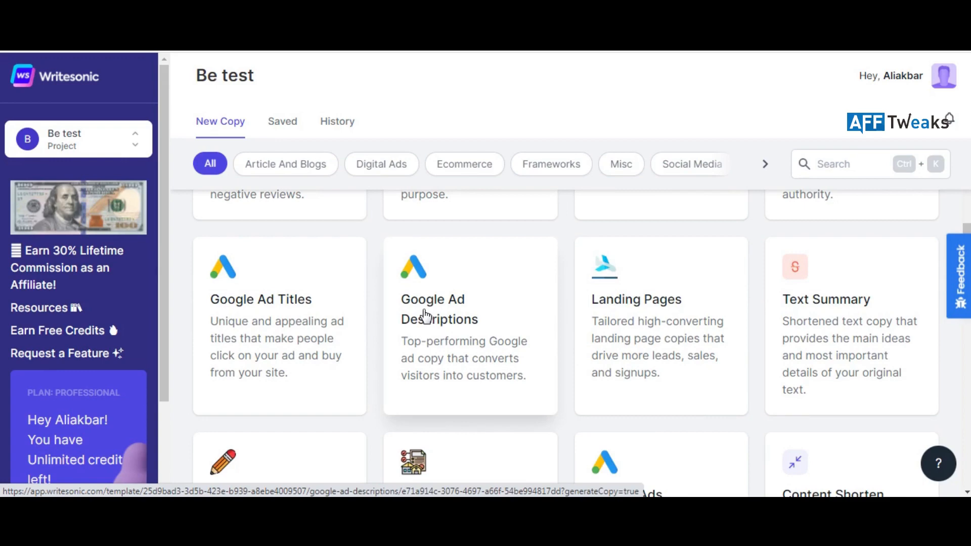
{"action": "scroll", "coordinate": [425, 316], "scroll_direction": "up", "scroll_amount": 1}
{"action": "scroll", "coordinate": [424, 317], "scroll_direction": "down", "scroll_amount": 8}
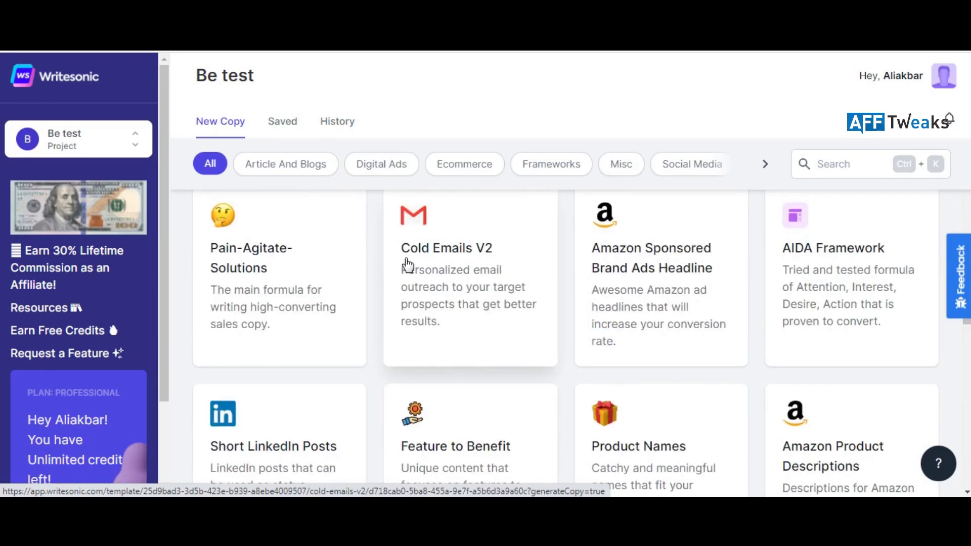
{"action": "scroll", "coordinate": [490, 320], "scroll_direction": "down", "scroll_amount": 2}
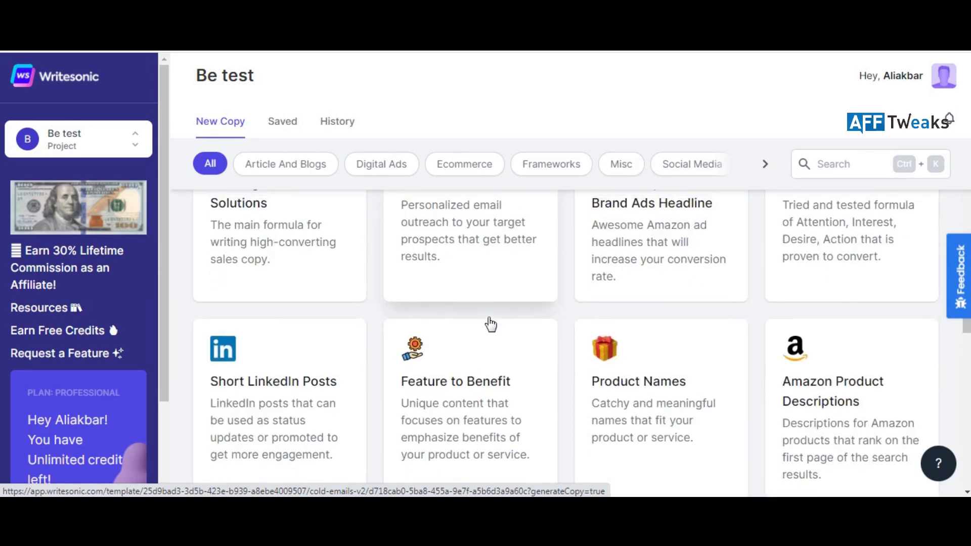
{"action": "scroll", "coordinate": [470, 309], "scroll_direction": "up", "scroll_amount": 2}
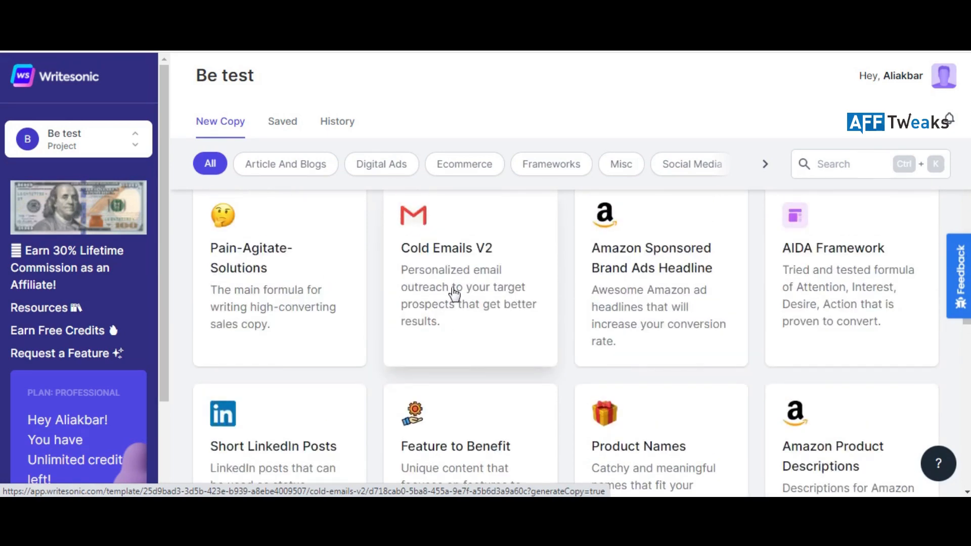
{"action": "left_click", "coordinate": [454, 293]}
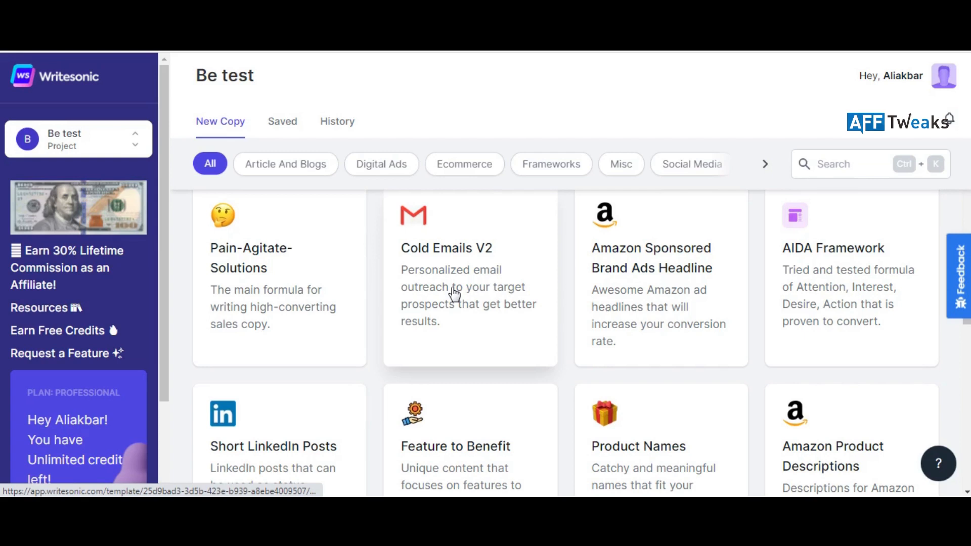
Examine the remaining copy templates, including the Amazon, LinkedIn, SEO Meta Tags and YouTube ones, and return to the start of the list
{"action": "scroll", "coordinate": [473, 288], "scroll_direction": "down", "scroll_amount": 8}
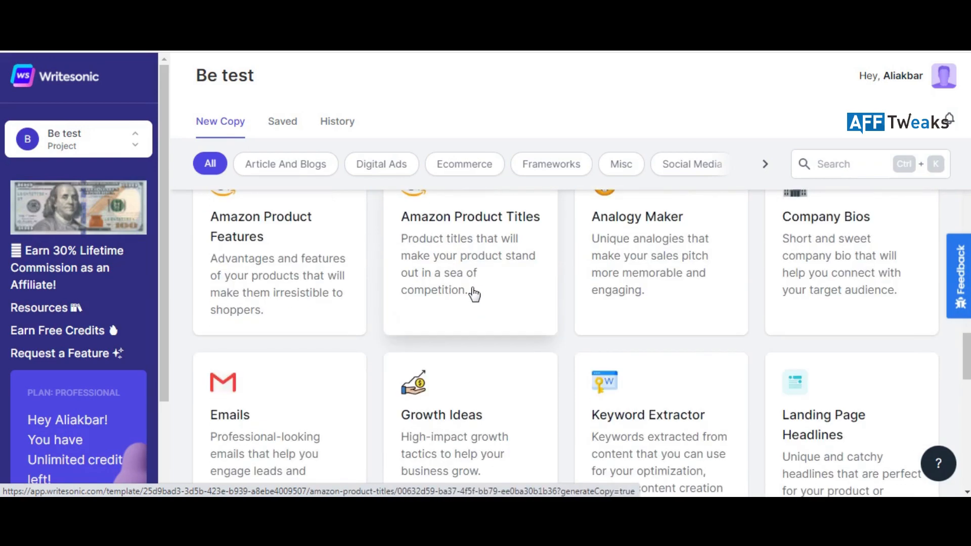
{"action": "scroll", "coordinate": [474, 293], "scroll_direction": "up", "scroll_amount": 1}
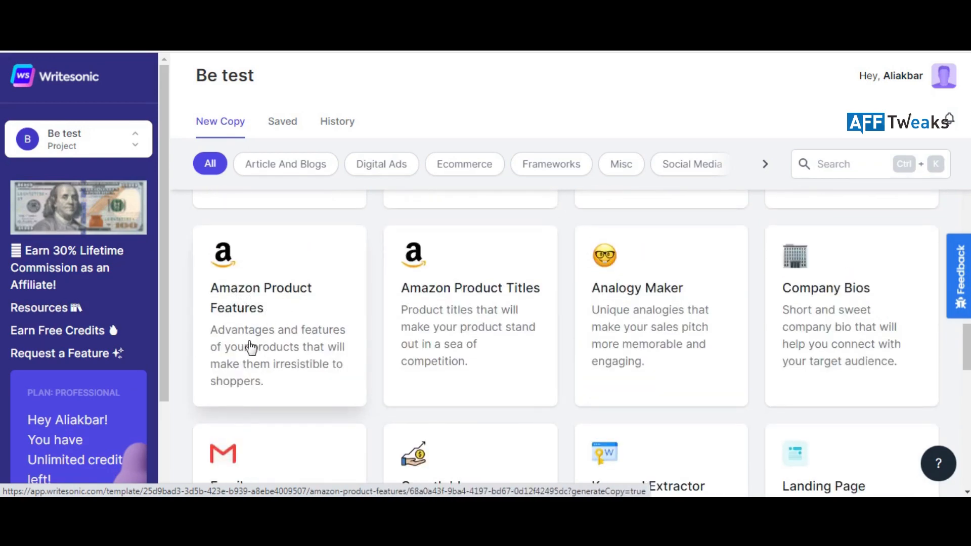
{"action": "scroll", "coordinate": [473, 341], "scroll_direction": "up", "scroll_amount": 2}
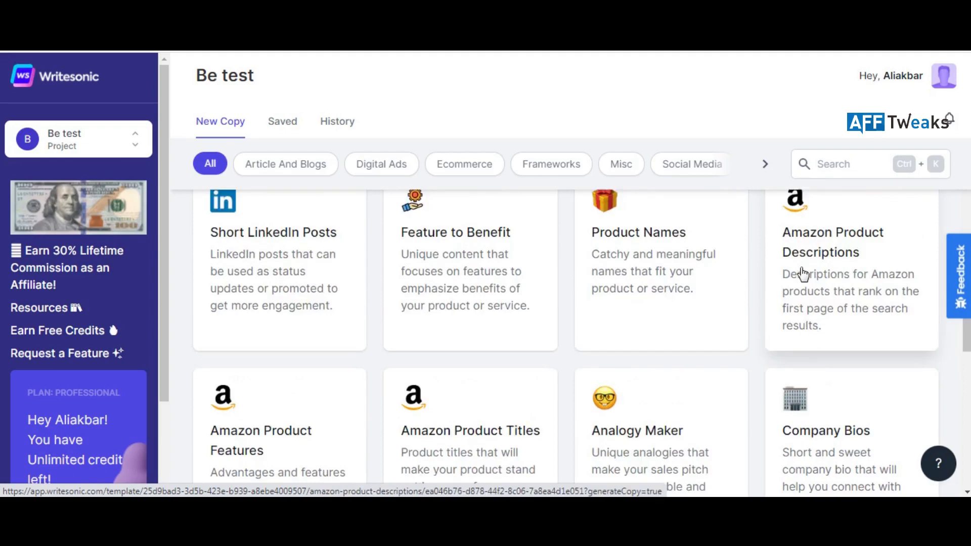
{"action": "scroll", "coordinate": [737, 318], "scroll_direction": "down", "scroll_amount": 9}
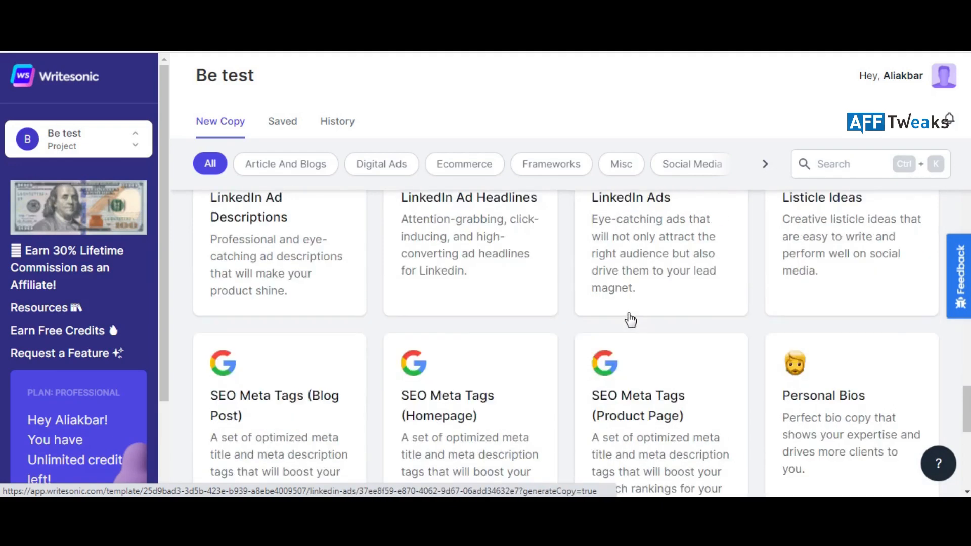
{"action": "scroll", "coordinate": [627, 321], "scroll_direction": "down", "scroll_amount": 3}
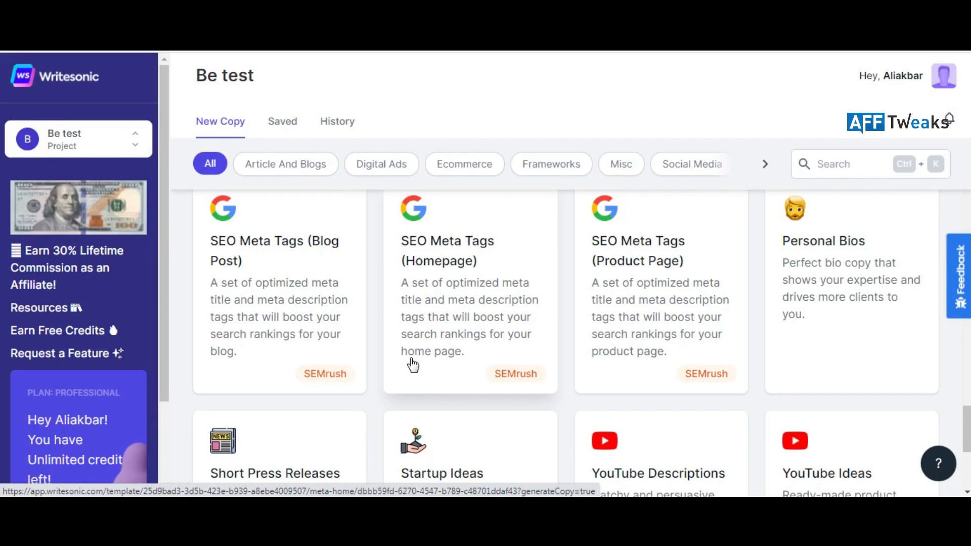
{"action": "scroll", "coordinate": [455, 364], "scroll_direction": "down", "scroll_amount": 5}
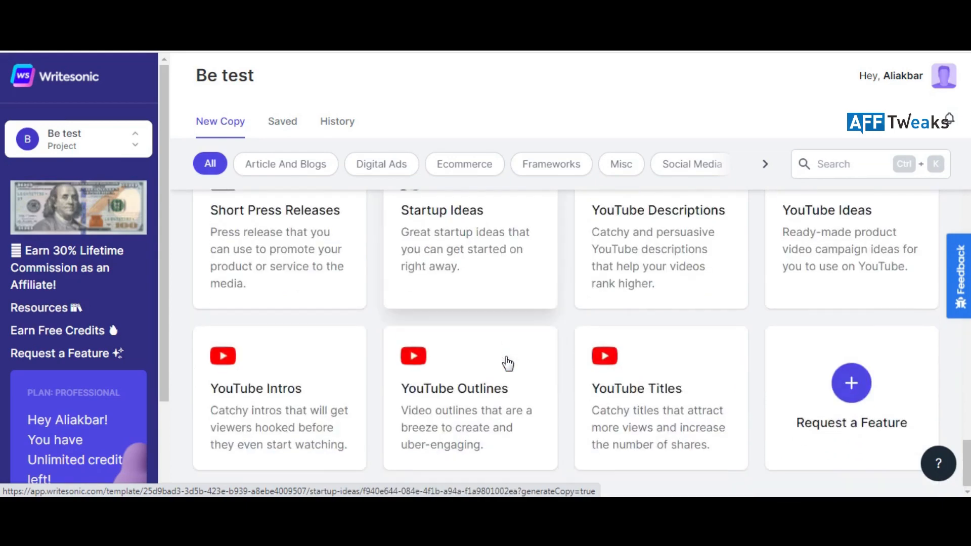
{"action": "scroll", "coordinate": [412, 394], "scroll_direction": "up", "scroll_amount": 1}
{"action": "scroll", "coordinate": [410, 398], "scroll_direction": "up", "scroll_amount": 1}
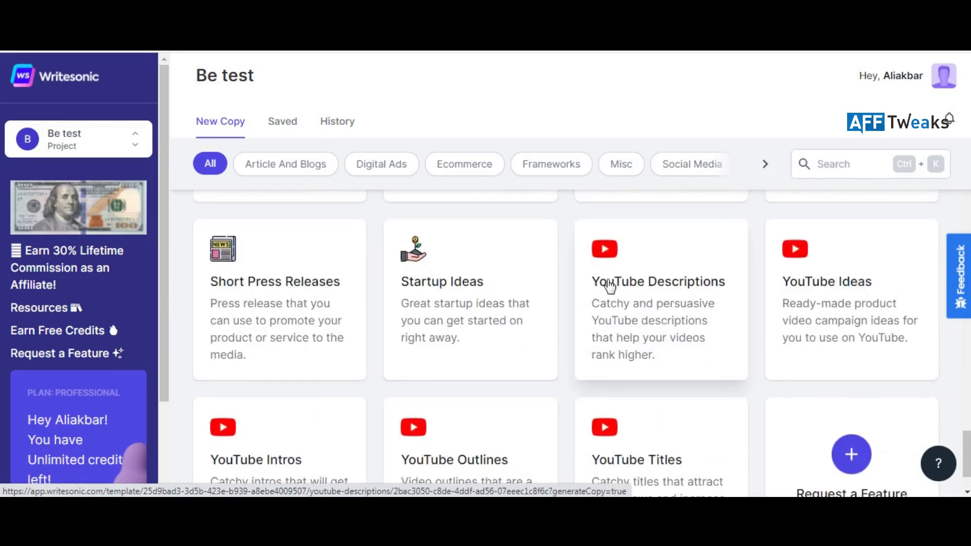
{"action": "scroll", "coordinate": [277, 386], "scroll_direction": "down", "scroll_amount": 1}
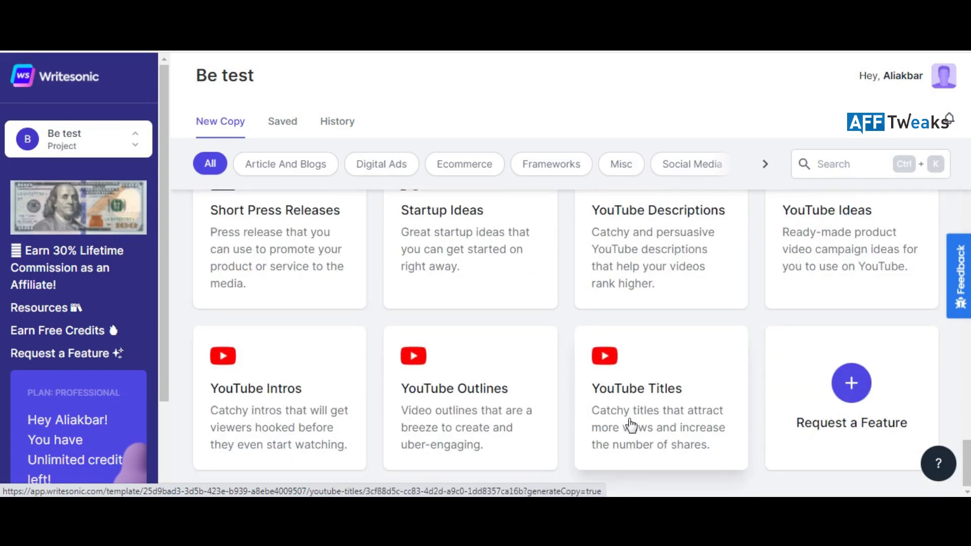
{"action": "scroll", "coordinate": [541, 435], "scroll_direction": "up", "scroll_amount": 5}
{"action": "scroll", "coordinate": [524, 490], "scroll_direction": "down", "scroll_amount": 15}
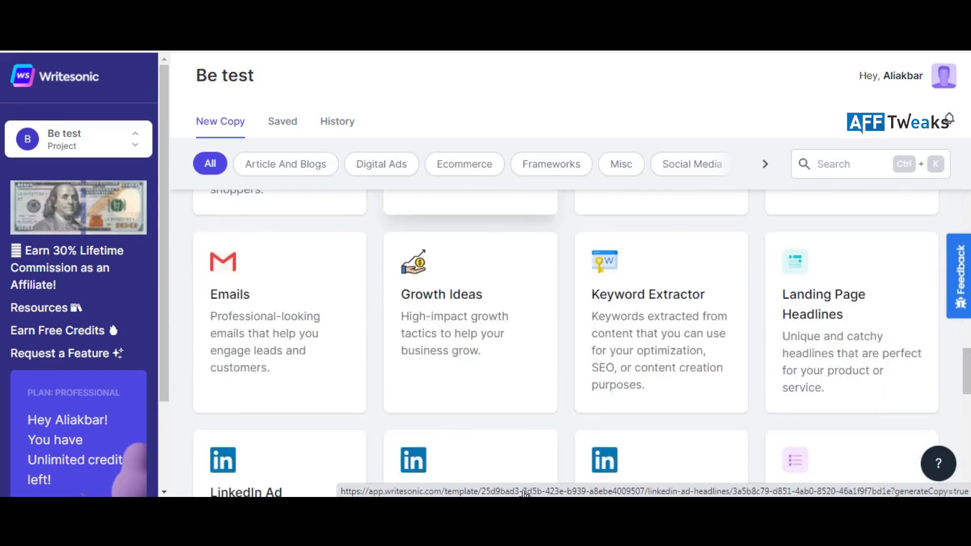
{"action": "scroll", "coordinate": [930, 433], "scroll_direction": "down", "scroll_amount": 1}
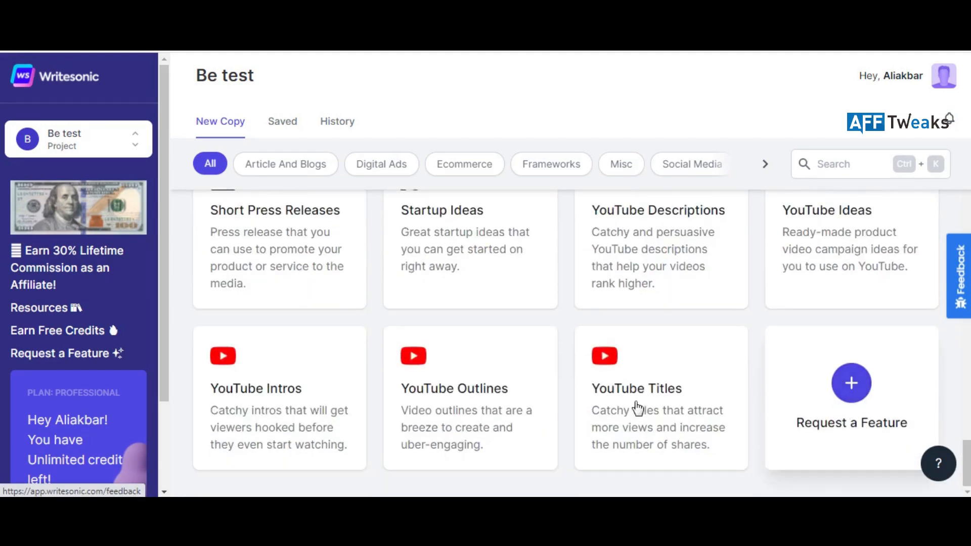
{"action": "scroll", "coordinate": [430, 393], "scroll_direction": "up", "scroll_amount": 5}
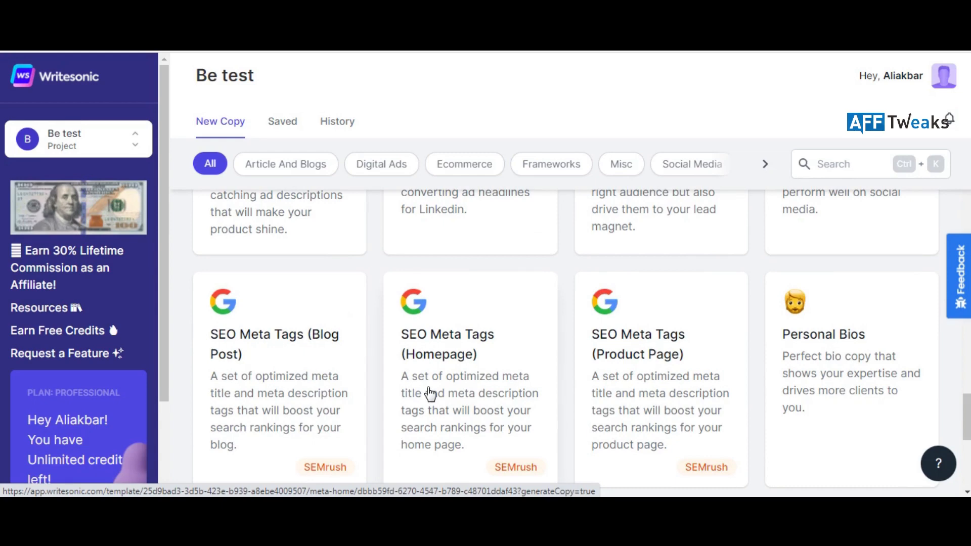
{"action": "scroll", "coordinate": [429, 393], "scroll_direction": "up", "scroll_amount": 10}
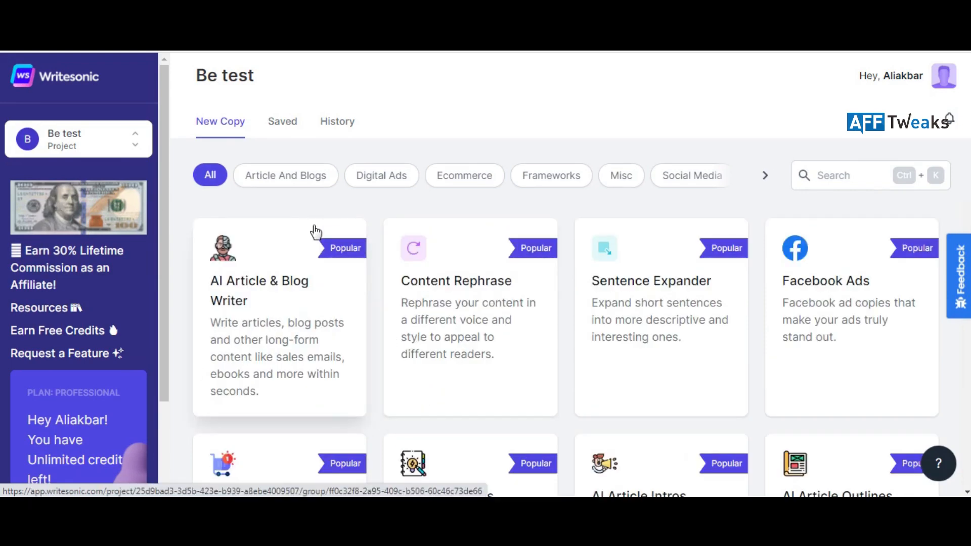
Open the AI Article Writer 3.0 (Beta) template under AI Article & Blog Writer, ready for topic entry
{"action": "left_click", "coordinate": [242, 286]}
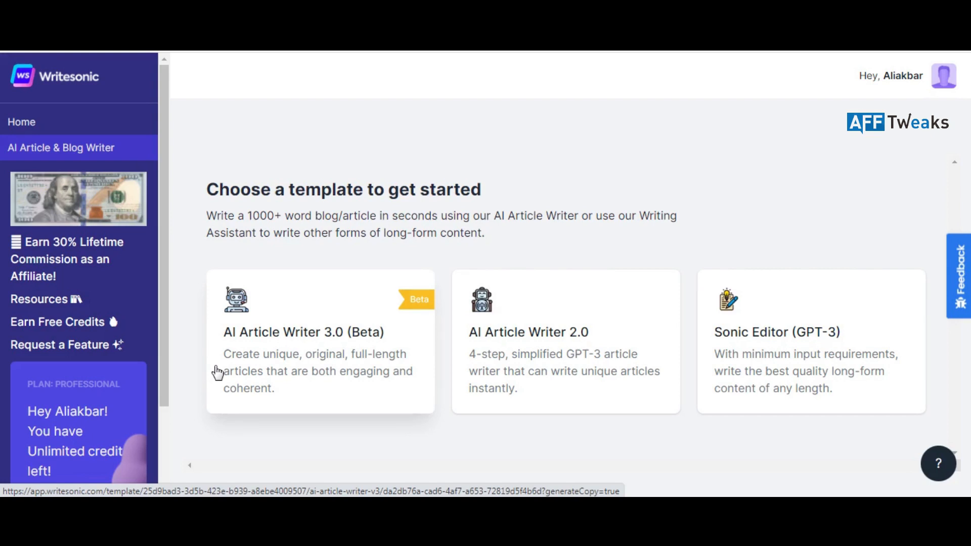
{"action": "left_click", "coordinate": [242, 343]}
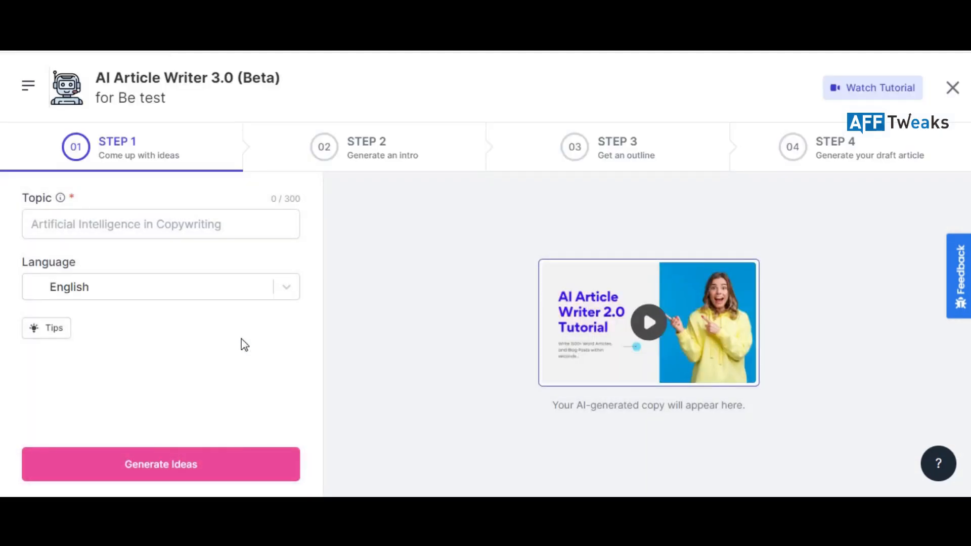
{"action": "left_click", "coordinate": [132, 224]}
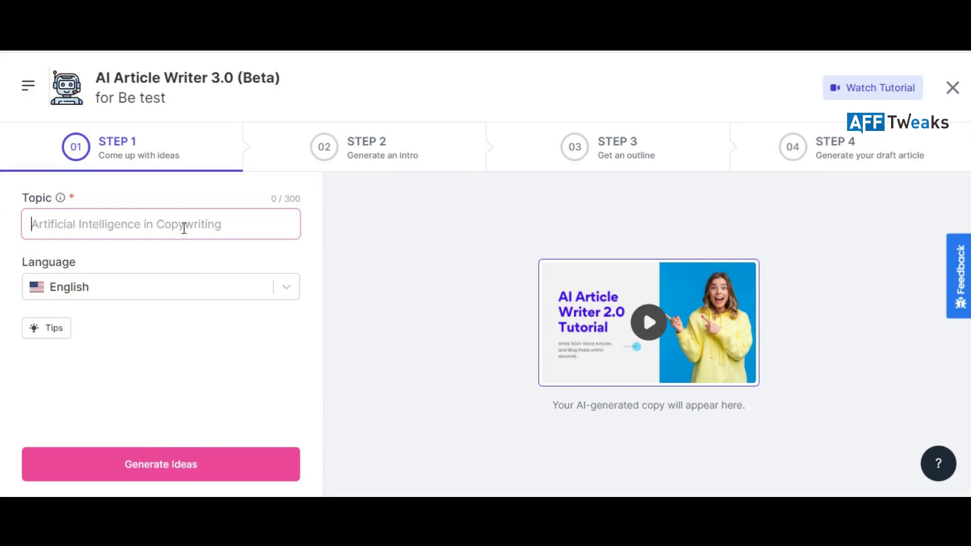
{"action": "type", "text": "get"}
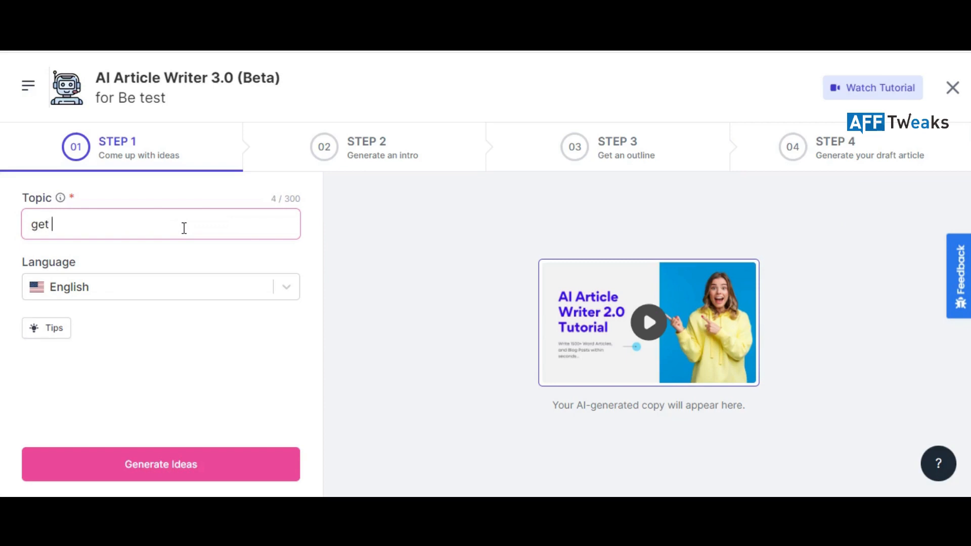
{"action": "key", "text": "BackSpace"}
{"action": "key", "text": "BackSpace"}
{"action": "key", "text": "BackSpace"}
{"action": "key", "text": "BackSpace"}
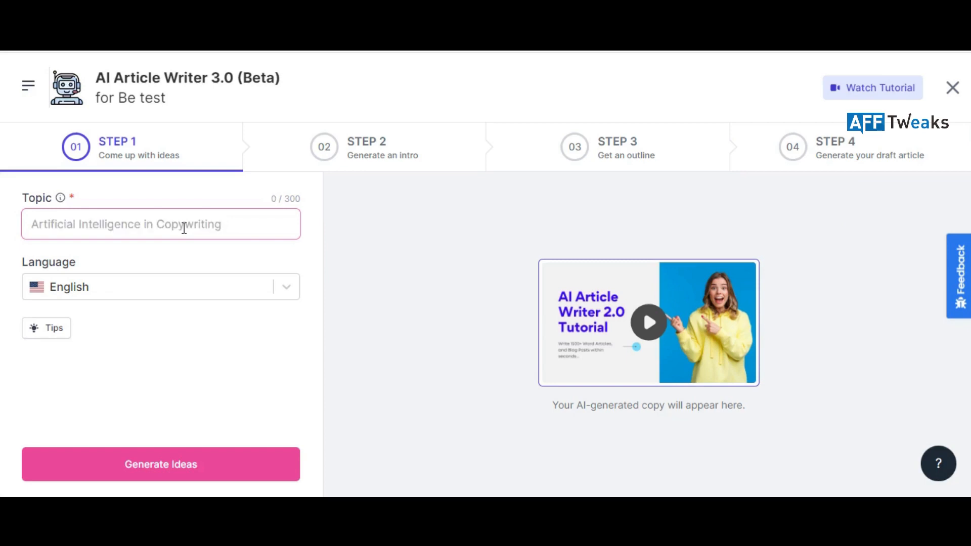
Enter "keto guide" as the article topic and generate ideas in English
{"action": "type", "text": "keto guide"}
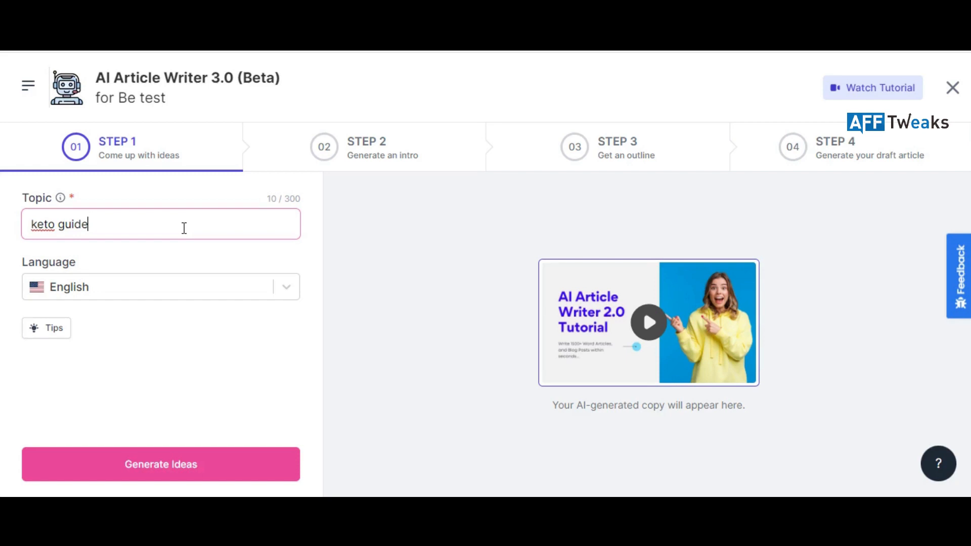
{"action": "left_click", "coordinate": [267, 468]}
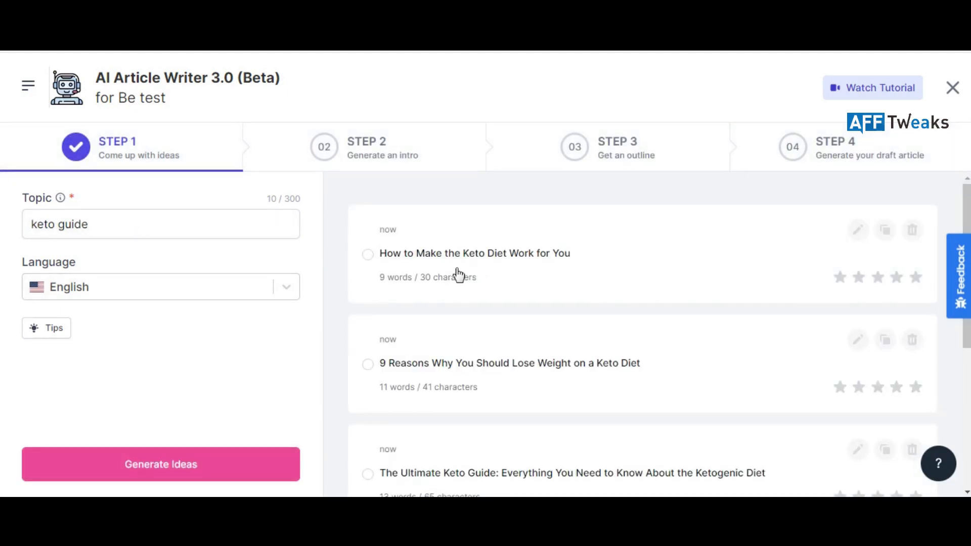
Review the generated article ideas to compare the suggested titles
{"action": "scroll", "coordinate": [573, 292], "scroll_direction": "down", "scroll_amount": 3}
{"action": "scroll", "coordinate": [568, 295], "scroll_direction": "down", "scroll_amount": 1}
{"action": "scroll", "coordinate": [568, 295], "scroll_direction": "up", "scroll_amount": 4}
{"action": "scroll", "coordinate": [485, 369], "scroll_direction": "down", "scroll_amount": 1}
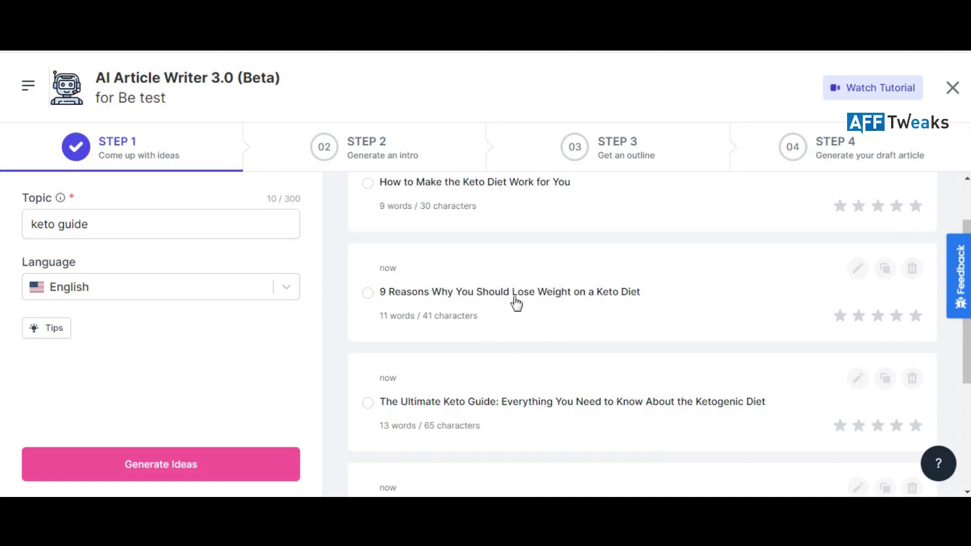
{"action": "scroll", "coordinate": [567, 311], "scroll_direction": "down", "scroll_amount": 2}
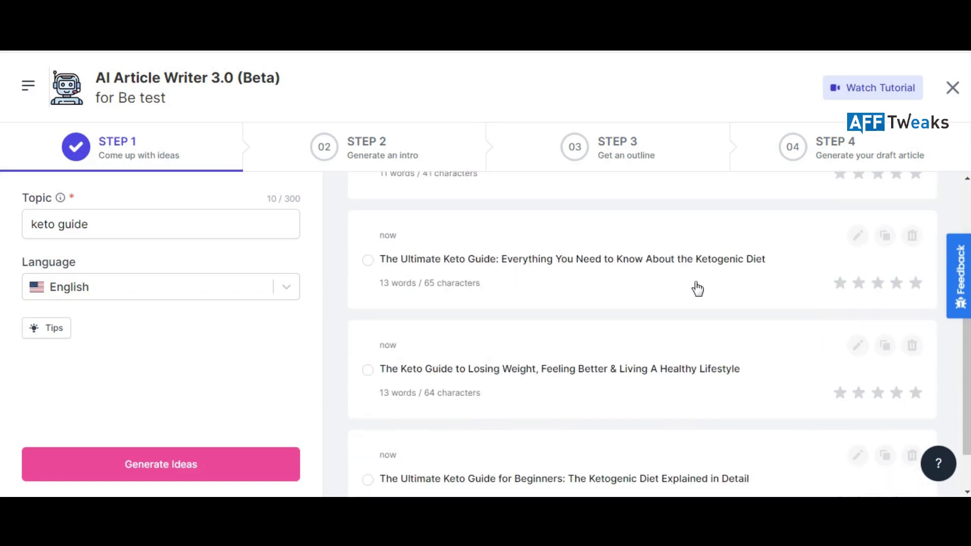
{"action": "scroll", "coordinate": [484, 358], "scroll_direction": "down", "scroll_amount": 1}
{"action": "scroll", "coordinate": [484, 359], "scroll_direction": "up", "scroll_amount": 2}
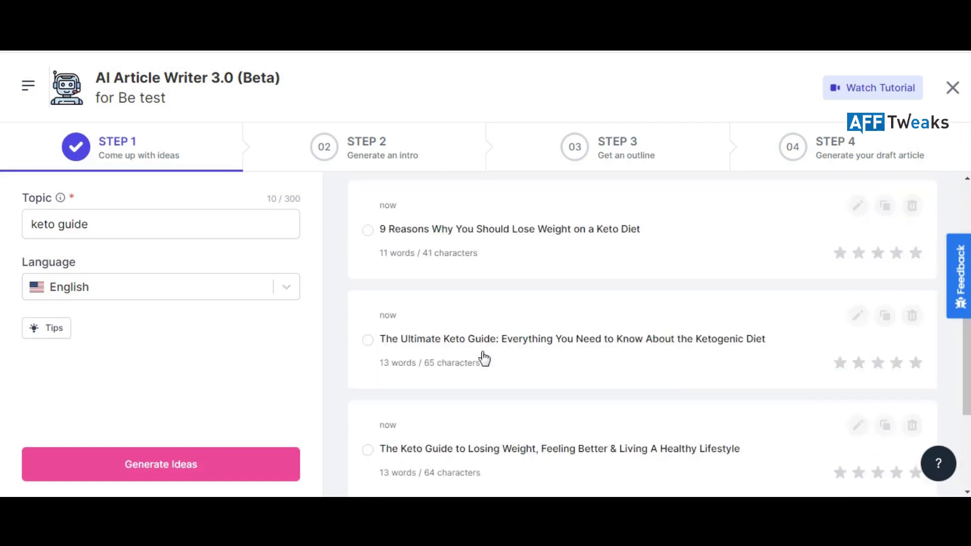
Choose the idea "The Ultimate Keto Guide: Everything You Need to Know About the Ketogenic Diet" as the title and generate intros in English
{"action": "left_click", "coordinate": [367, 340]}
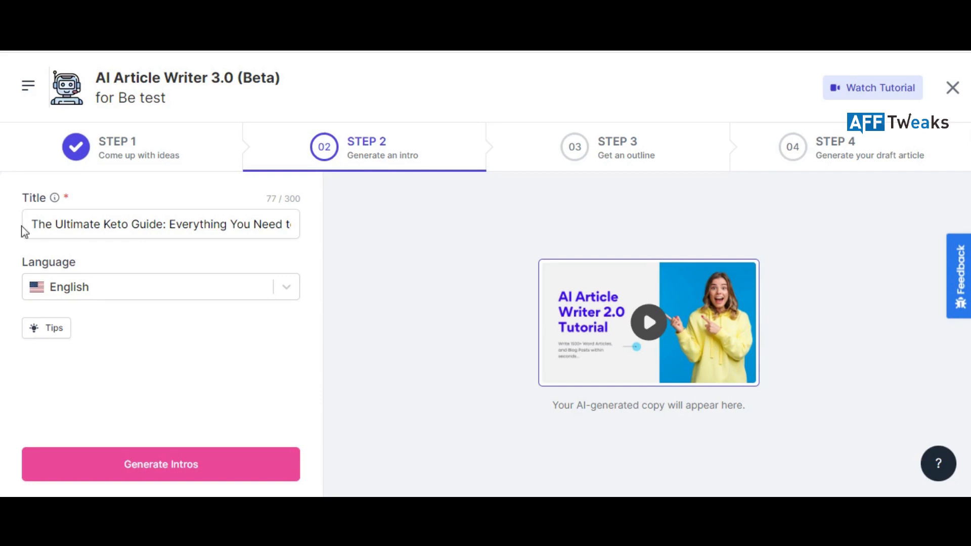
{"action": "left_click", "coordinate": [163, 464]}
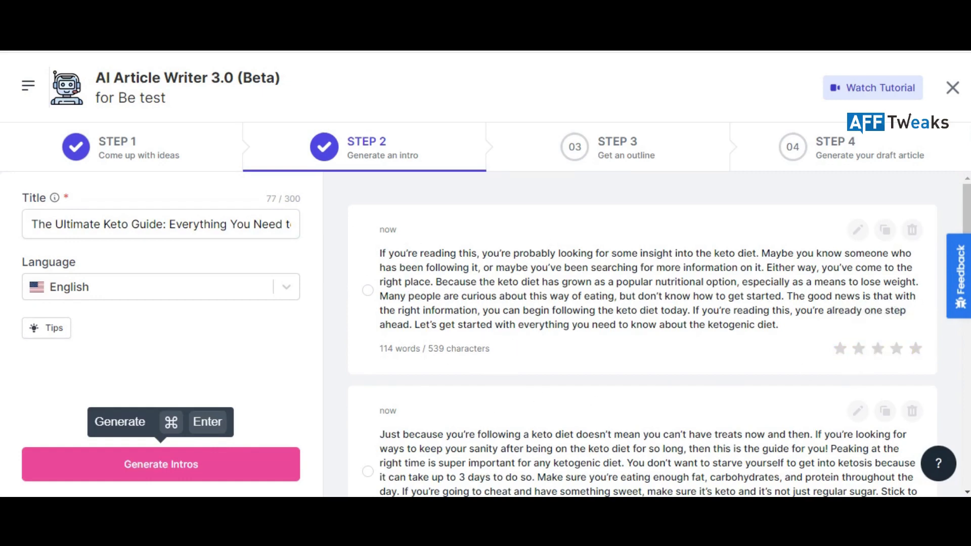
Compare the generated intros and choose the one beginning "Just because you're following a keto diet"
{"action": "scroll", "coordinate": [526, 326], "scroll_direction": "down", "scroll_amount": 5}
{"action": "scroll", "coordinate": [526, 326], "scroll_direction": "down", "scroll_amount": 5}
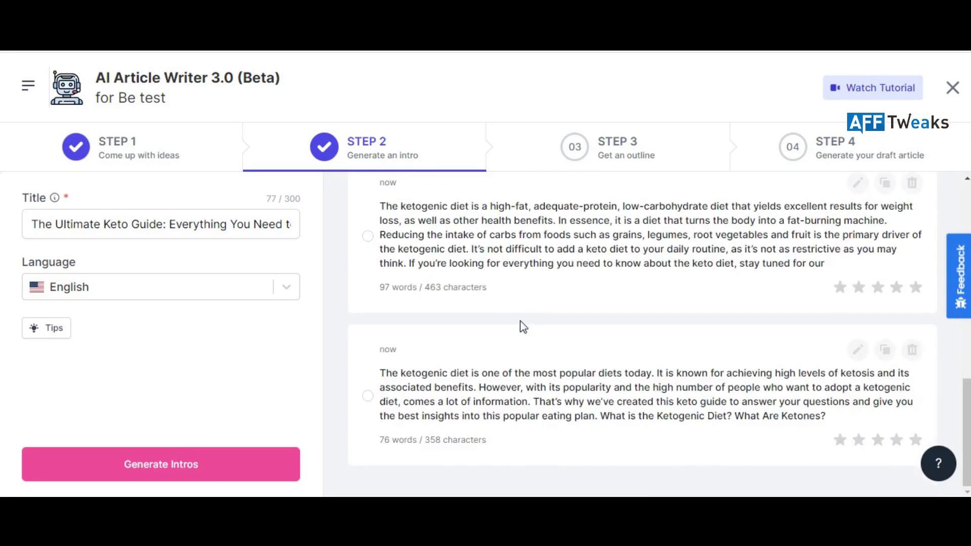
{"action": "scroll", "coordinate": [518, 324], "scroll_direction": "up", "scroll_amount": 10}
{"action": "scroll", "coordinate": [517, 326], "scroll_direction": "down", "scroll_amount": 7}
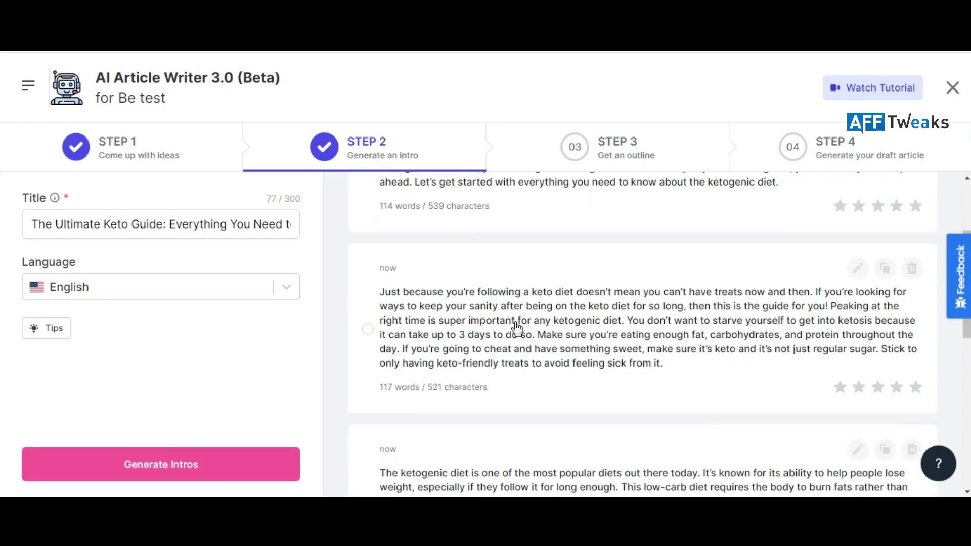
{"action": "scroll", "coordinate": [516, 325], "scroll_direction": "up", "scroll_amount": 10}
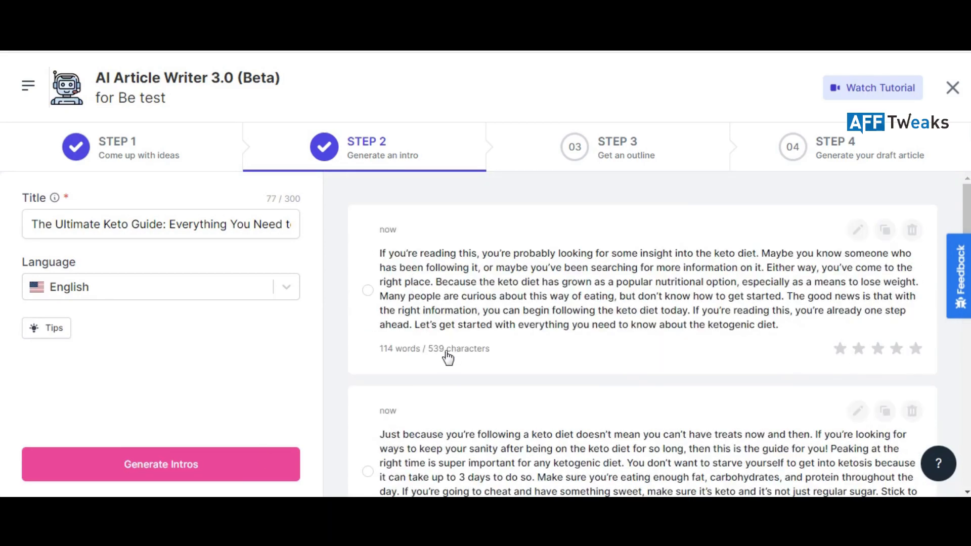
{"action": "scroll", "coordinate": [448, 353], "scroll_direction": "down", "scroll_amount": 3}
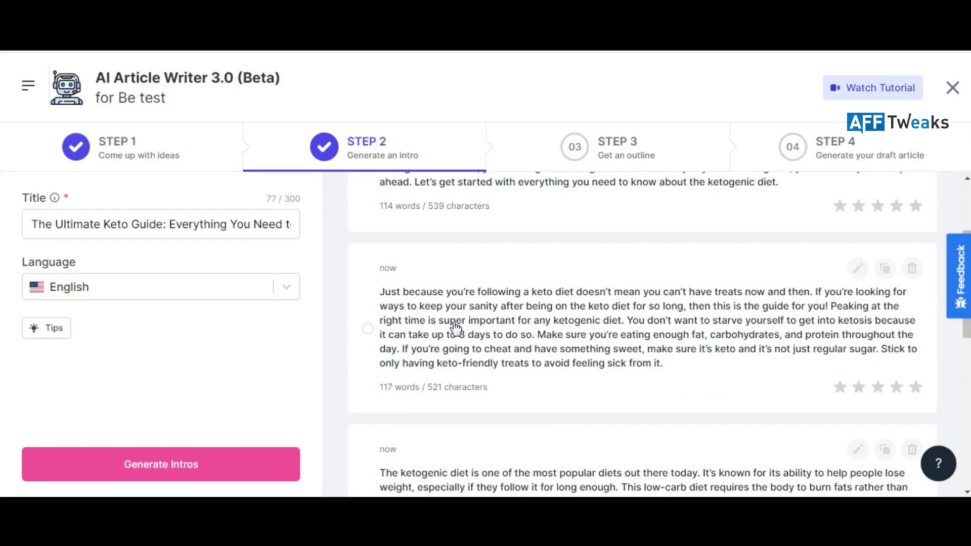
{"action": "scroll", "coordinate": [450, 328], "scroll_direction": "up", "scroll_amount": 3}
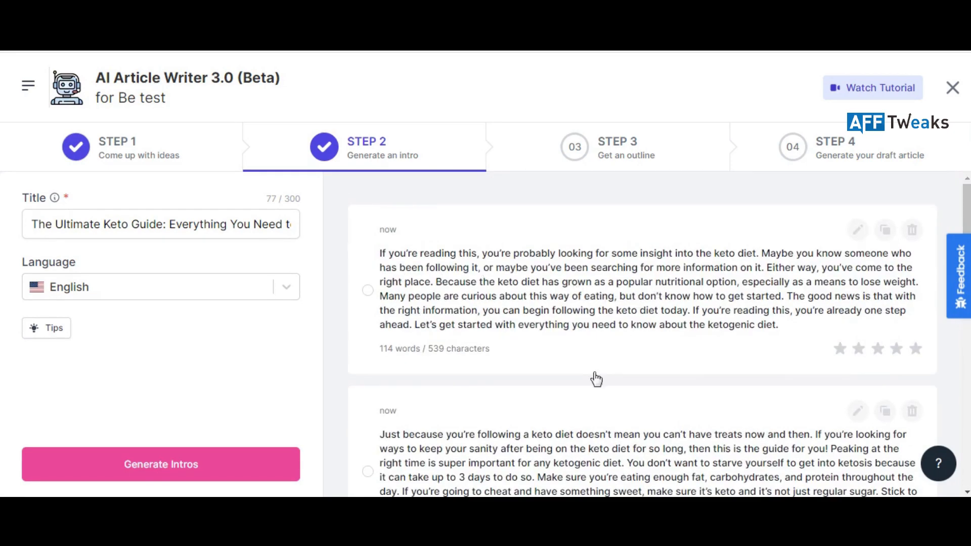
{"action": "scroll", "coordinate": [526, 324], "scroll_direction": "down", "scroll_amount": 3}
{"action": "scroll", "coordinate": [567, 335], "scroll_direction": "down", "scroll_amount": 2}
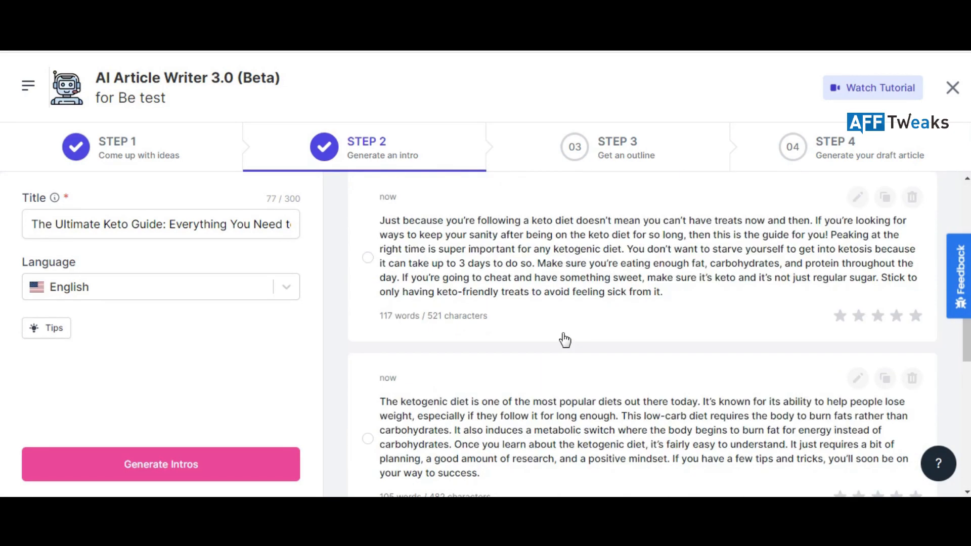
{"action": "scroll", "coordinate": [506, 373], "scroll_direction": "up", "scroll_amount": 2}
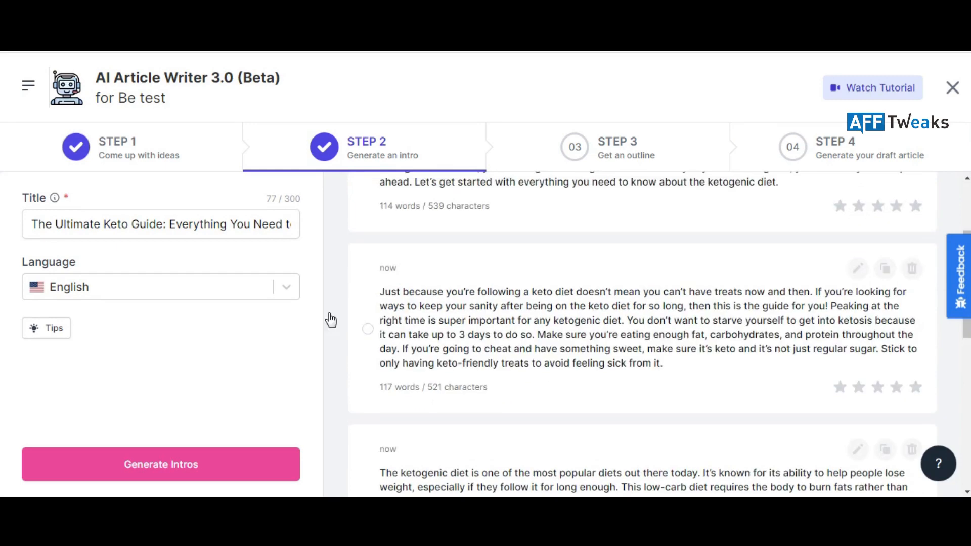
{"action": "left_click", "coordinate": [368, 328]}
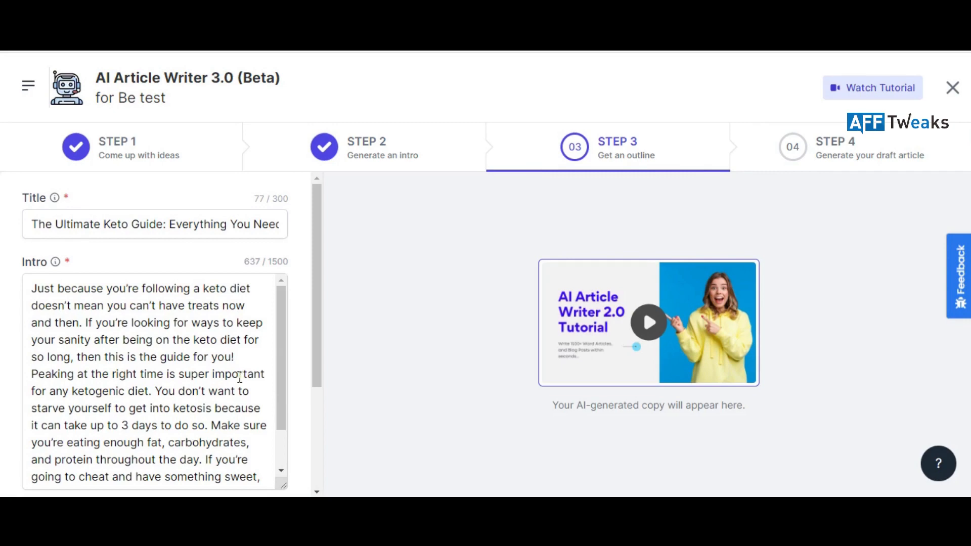
Check the chosen intro text and generate article outlines from it in English
{"action": "scroll", "coordinate": [232, 374], "scroll_direction": "down", "scroll_amount": 2}
{"action": "scroll", "coordinate": [109, 372], "scroll_direction": "up", "scroll_amount": 2}
{"action": "scroll", "coordinate": [117, 372], "scroll_direction": "down", "scroll_amount": 2}
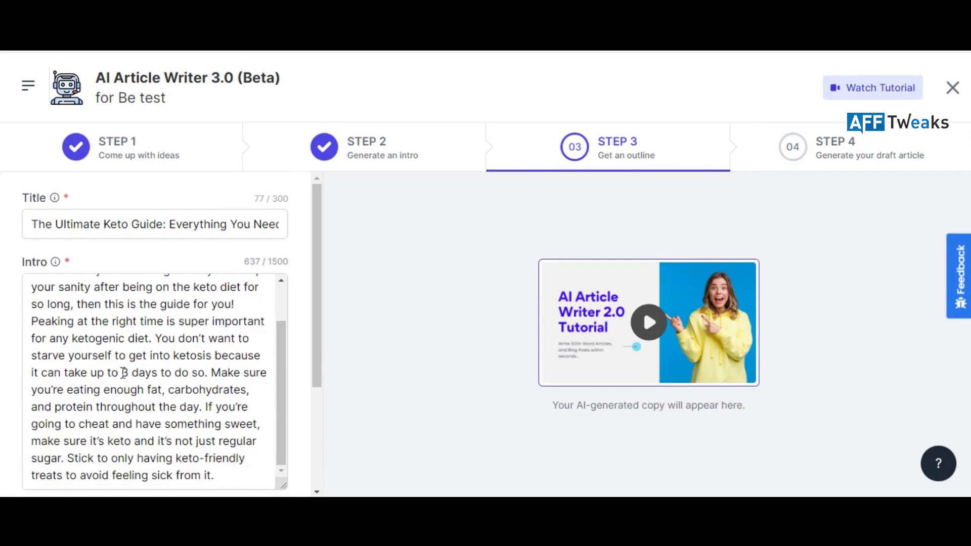
{"action": "scroll", "coordinate": [123, 372], "scroll_direction": "down", "scroll_amount": 3}
{"action": "scroll", "coordinate": [128, 351], "scroll_direction": "up", "scroll_amount": 3}
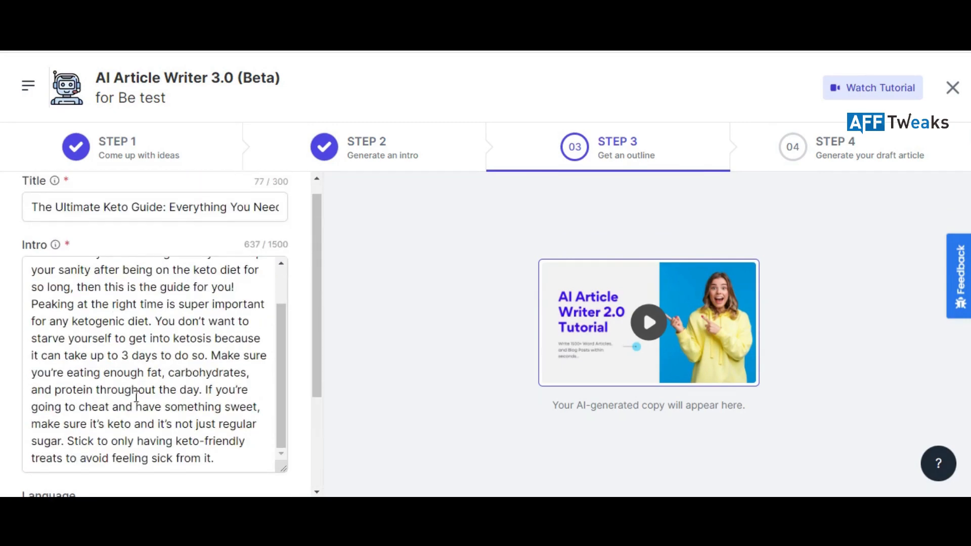
{"action": "scroll", "coordinate": [123, 415], "scroll_direction": "down", "scroll_amount": 3}
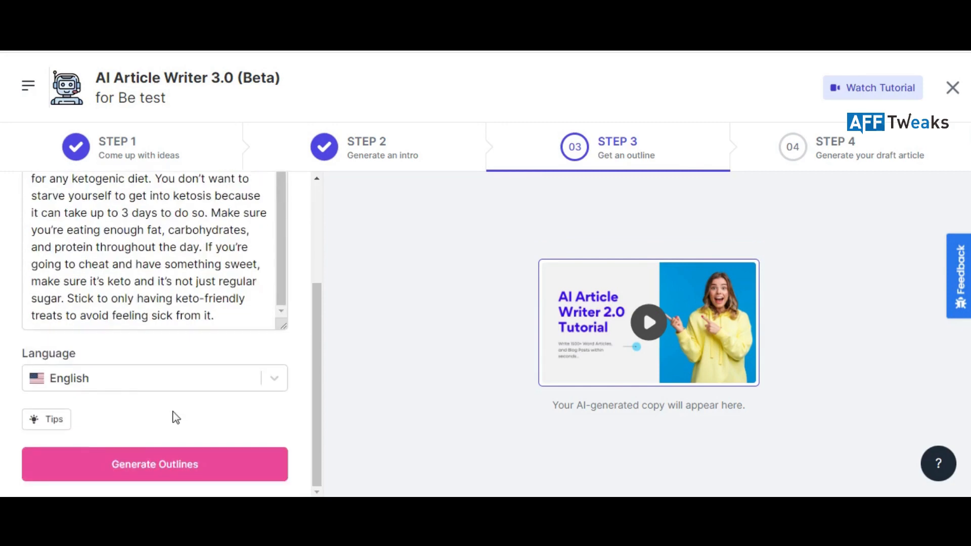
{"action": "left_click", "coordinate": [176, 474]}
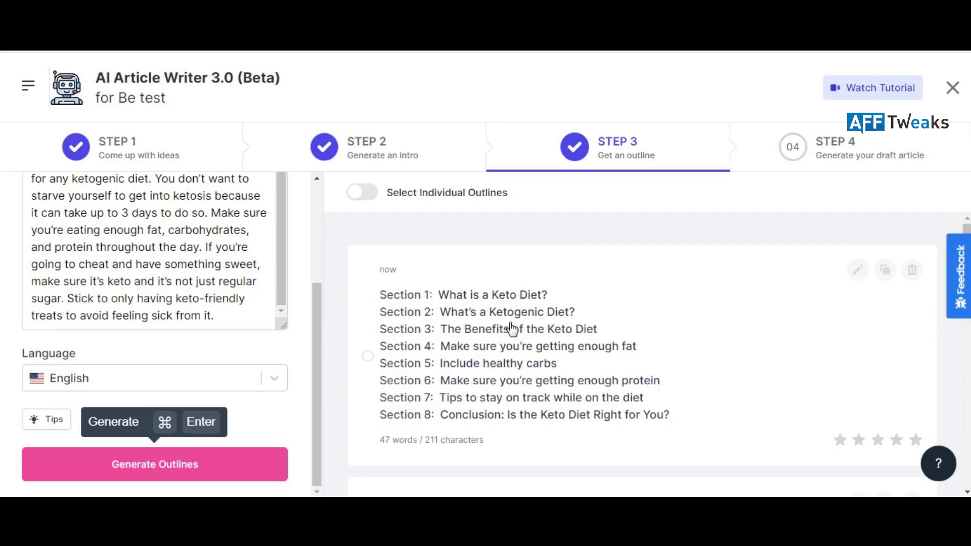
Enable individual outline selection and include the sections "The Benefits of the Keto Diet" and "What's a Ketogenic Diet?"
{"action": "scroll", "coordinate": [534, 347], "scroll_direction": "down", "scroll_amount": 8}
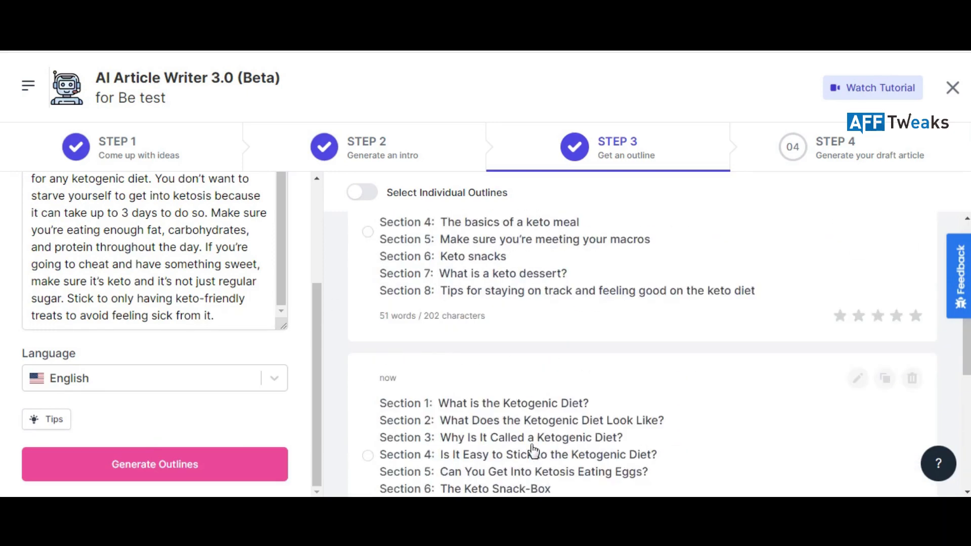
{"action": "scroll", "coordinate": [531, 451], "scroll_direction": "down", "scroll_amount": 4}
{"action": "left_click", "coordinate": [362, 193]}
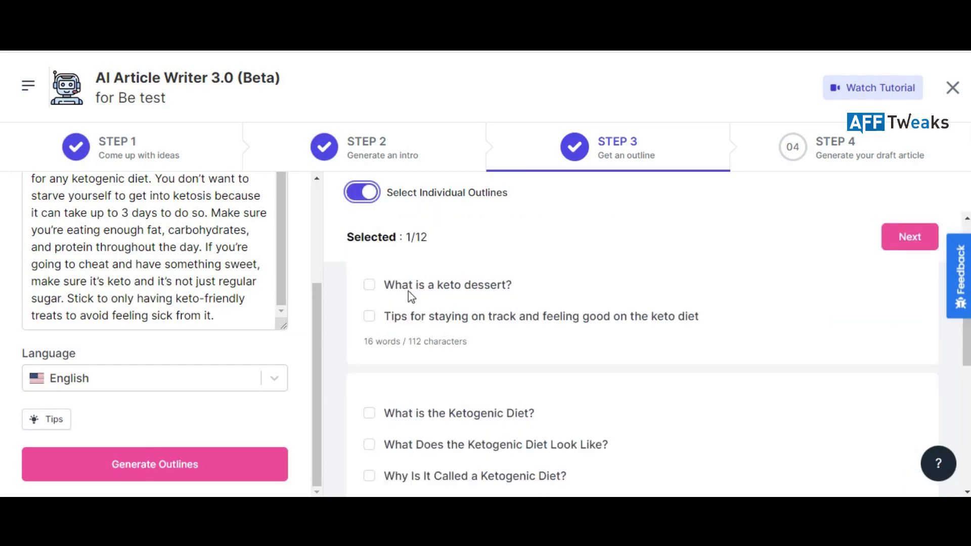
{"action": "scroll", "coordinate": [405, 286], "scroll_direction": "up", "scroll_amount": 4}
{"action": "scroll", "coordinate": [394, 323], "scroll_direction": "down", "scroll_amount": 9}
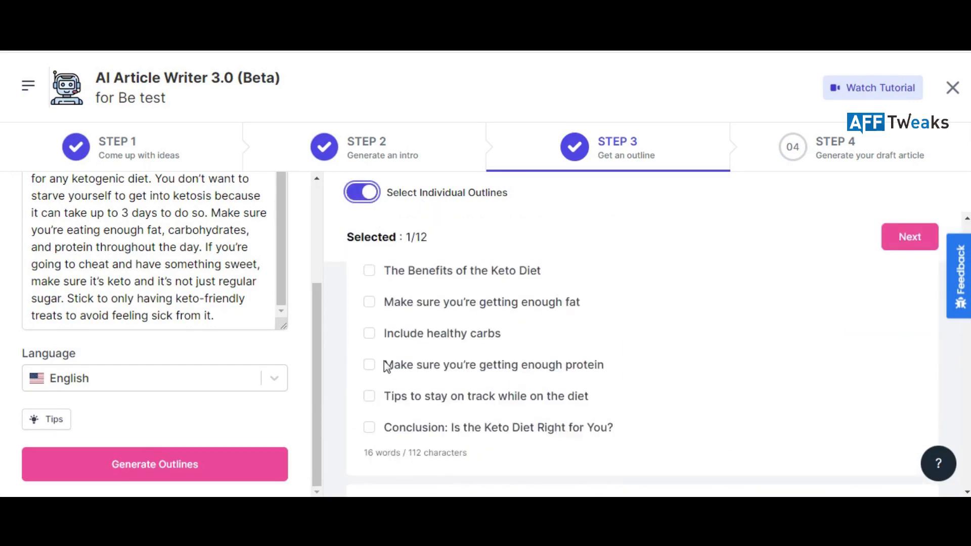
{"action": "left_click", "coordinate": [369, 270]}
{"action": "scroll", "coordinate": [371, 284], "scroll_direction": "up", "scroll_amount": 3}
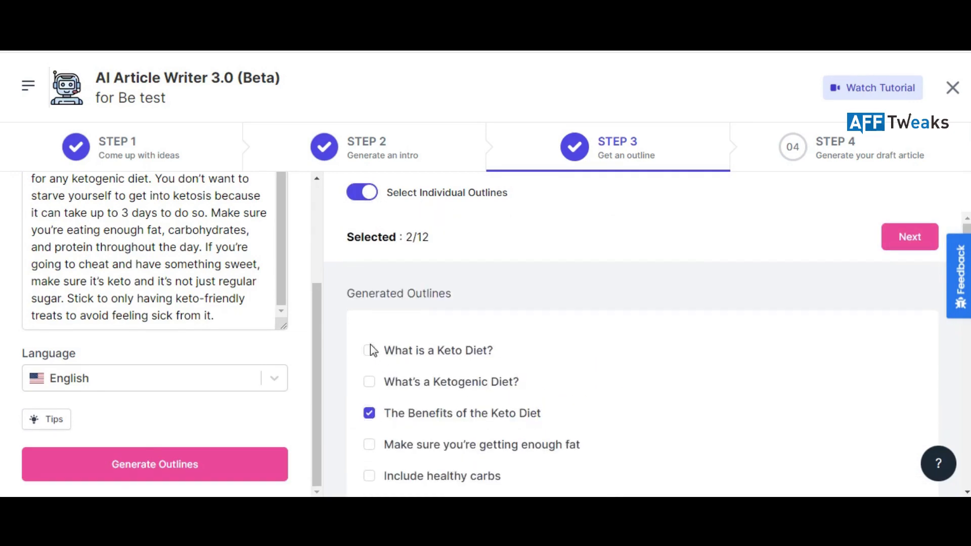
{"action": "left_click", "coordinate": [370, 381]}
Add the sections "How to start a keto diet" and "Tips for staying on track and feeling good on the keto diet" to the selection
{"action": "scroll", "coordinate": [427, 359], "scroll_direction": "down", "scroll_amount": 7}
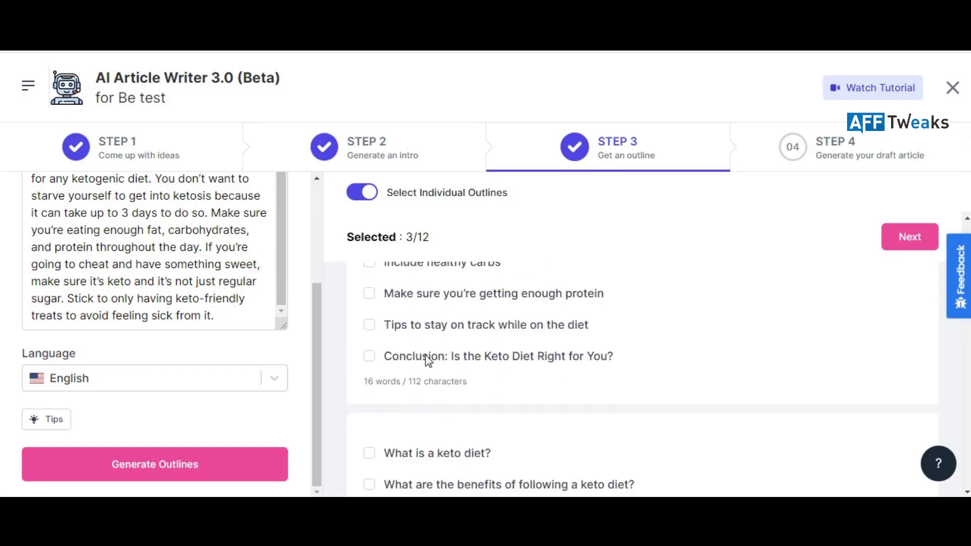
{"action": "left_click", "coordinate": [369, 373]}
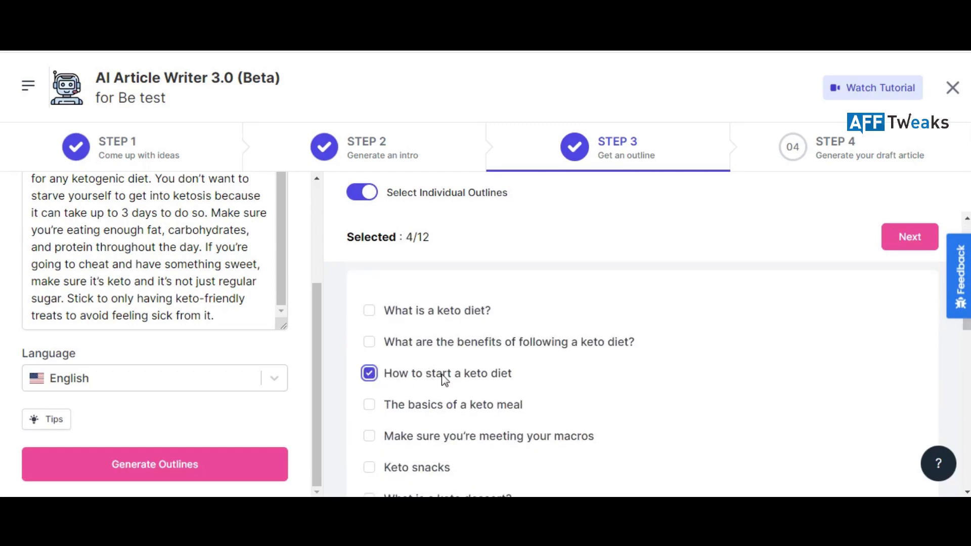
{"action": "scroll", "coordinate": [404, 390], "scroll_direction": "down", "scroll_amount": 3}
{"action": "scroll", "coordinate": [471, 369], "scroll_direction": "down", "scroll_amount": 5}
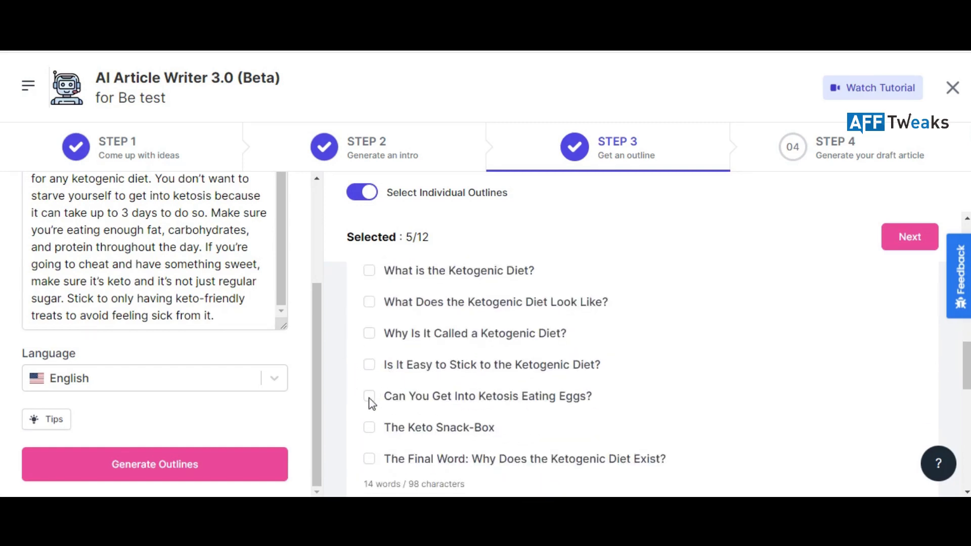
Add the sections "The Keto Snack-Box" and "The Ultimate Keto Guide", and proceed to the draft article stage
{"action": "scroll", "coordinate": [404, 402], "scroll_direction": "down", "scroll_amount": 2}
{"action": "left_click", "coordinate": [370, 357]}
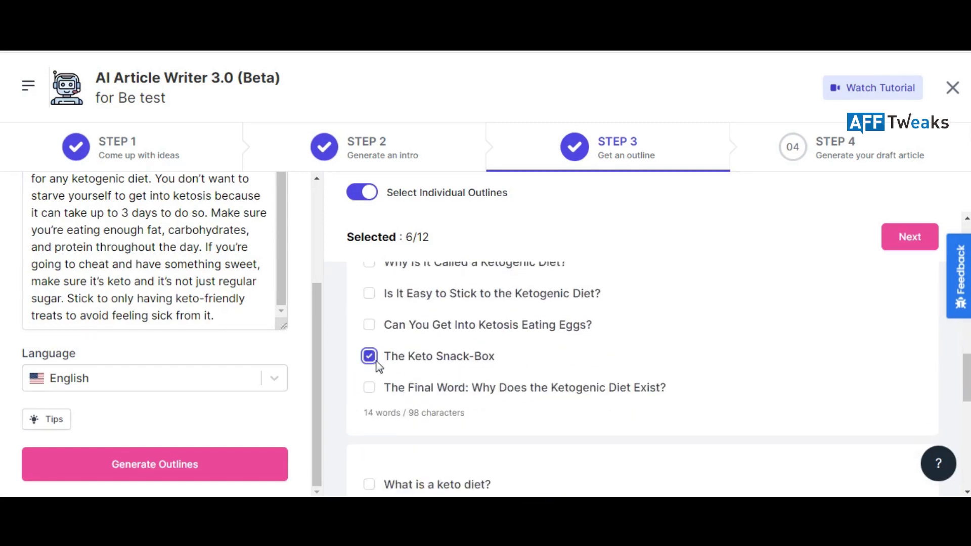
{"action": "scroll", "coordinate": [516, 401], "scroll_direction": "down", "scroll_amount": 5}
{"action": "left_click", "coordinate": [369, 356]}
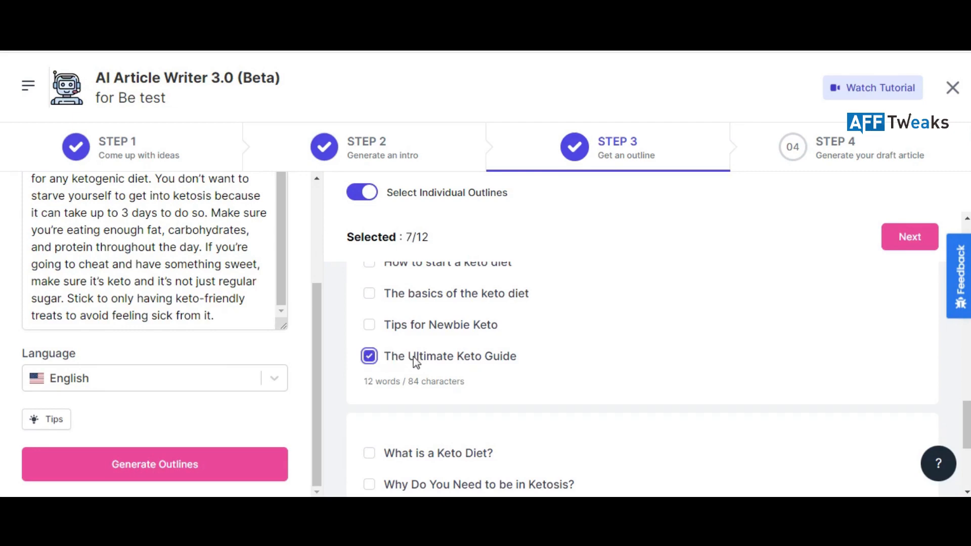
{"action": "scroll", "coordinate": [489, 366], "scroll_direction": "down", "scroll_amount": 4}
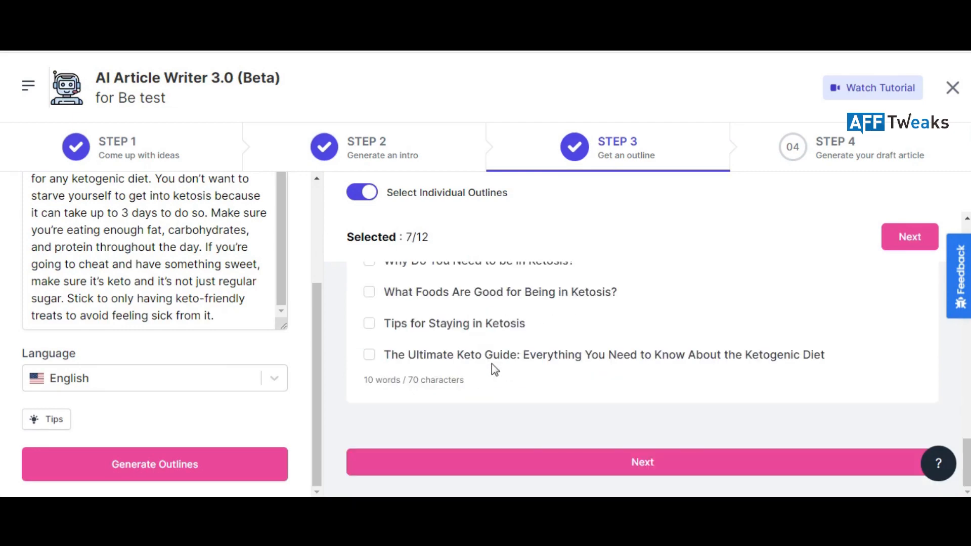
{"action": "left_click", "coordinate": [608, 461]}
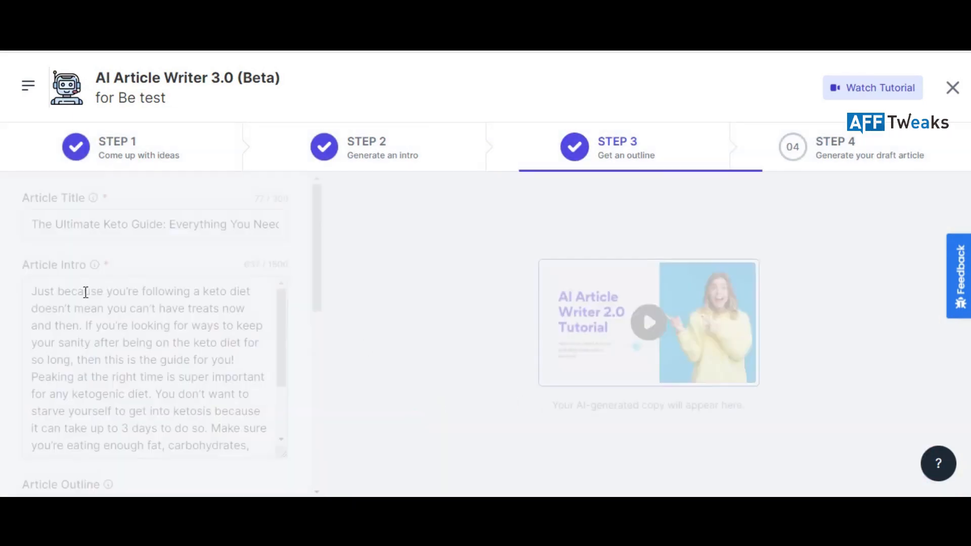
Remove the empty first section from the article outline and generate the draft article in English
{"action": "scroll", "coordinate": [144, 326], "scroll_direction": "down", "scroll_amount": 2}
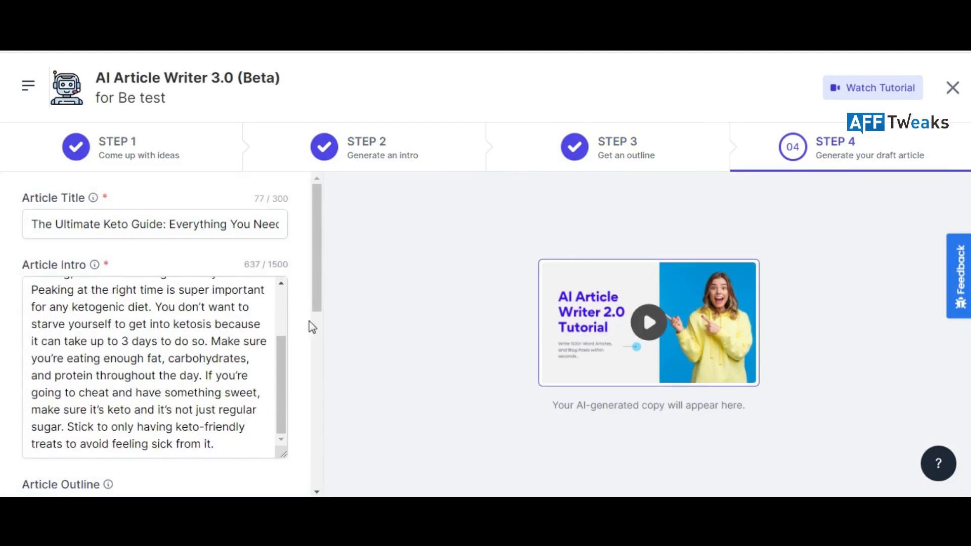
{"action": "scroll", "coordinate": [303, 321], "scroll_direction": "down", "scroll_amount": 8}
{"action": "scroll", "coordinate": [304, 321], "scroll_direction": "up", "scroll_amount": 4}
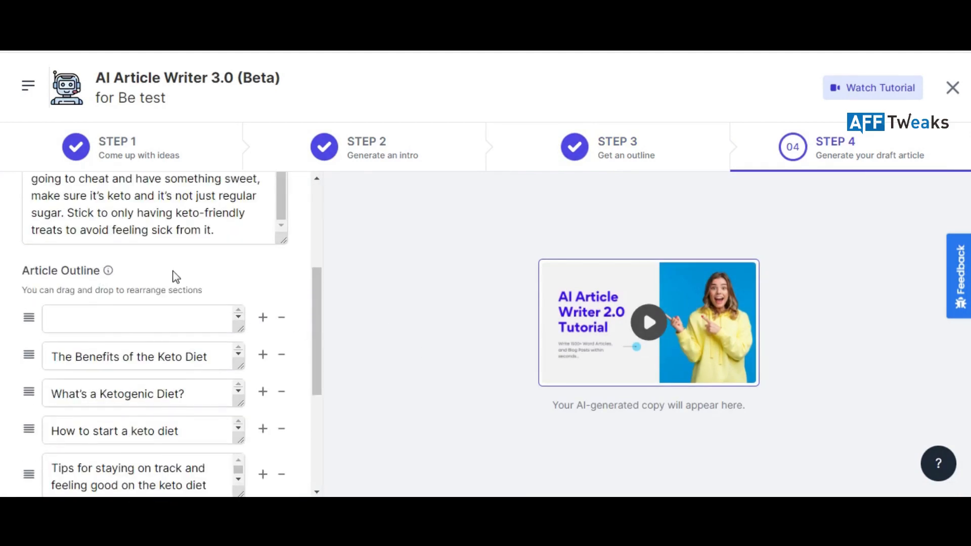
{"action": "left_click", "coordinate": [281, 317]}
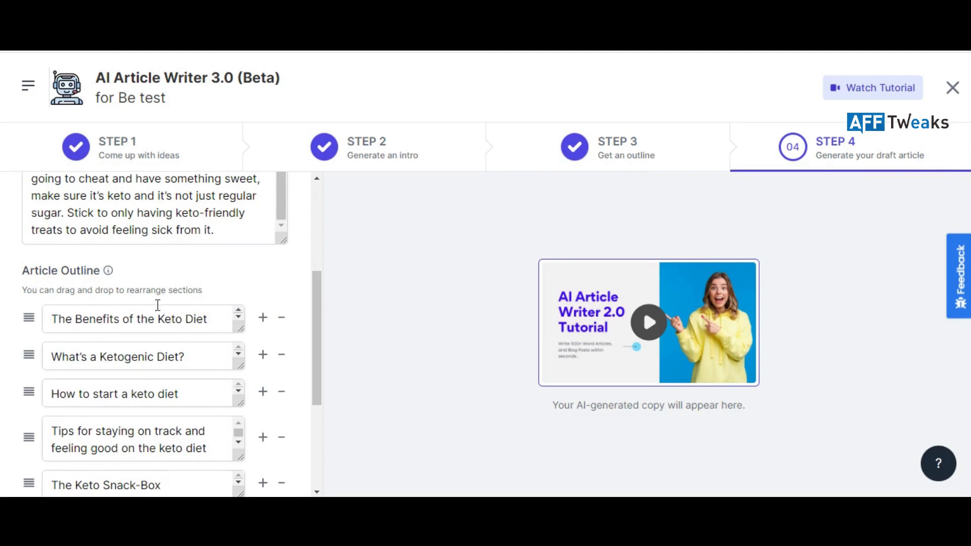
{"action": "scroll", "coordinate": [118, 326], "scroll_direction": "down", "scroll_amount": 4}
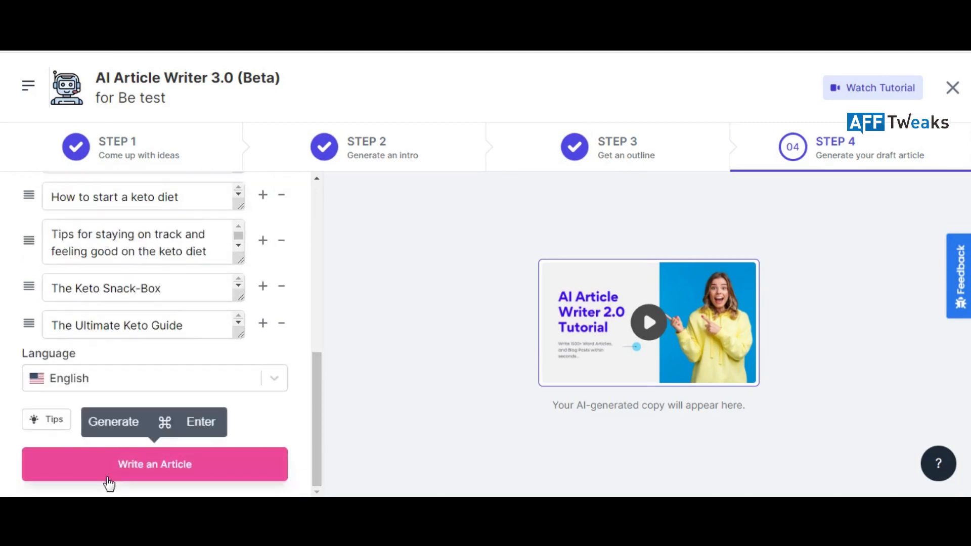
{"action": "left_click", "coordinate": [174, 483]}
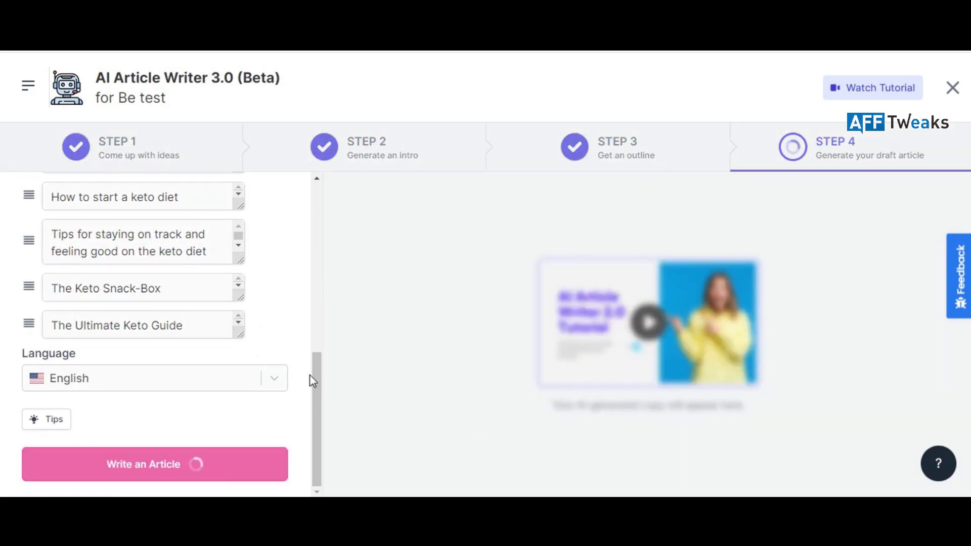
Review the outline sections and the start of the generated keto article, dismissing the feedback request
{"action": "scroll", "coordinate": [132, 293], "scroll_direction": "up", "scroll_amount": 3}
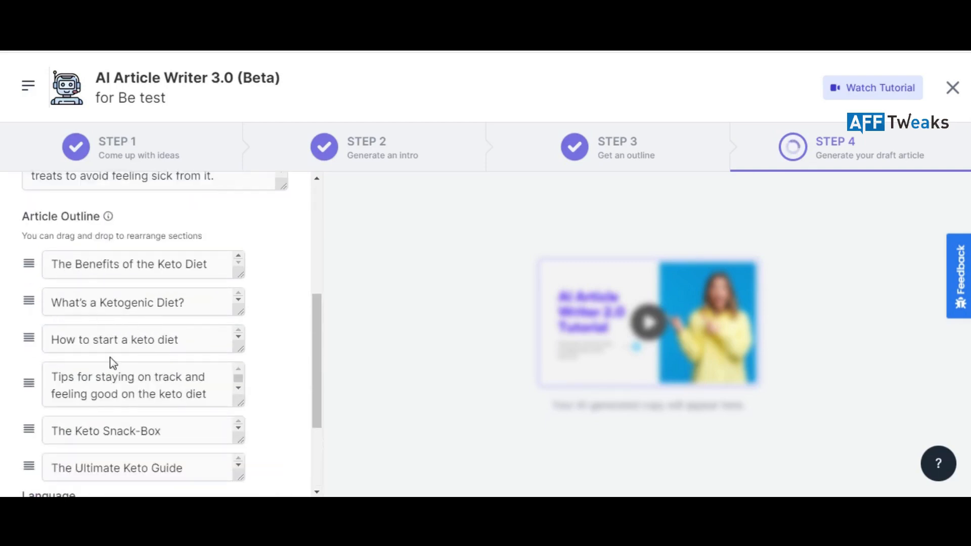
{"action": "scroll", "coordinate": [167, 394], "scroll_direction": "down", "scroll_amount": 3}
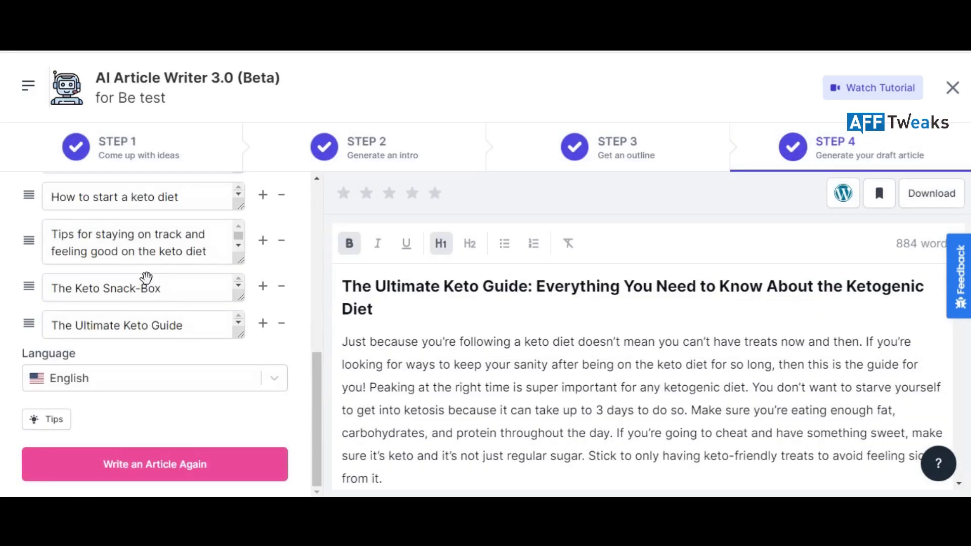
{"action": "scroll", "coordinate": [756, 361], "scroll_direction": "down", "scroll_amount": 2}
{"action": "scroll", "coordinate": [754, 369], "scroll_direction": "up", "scroll_amount": 2}
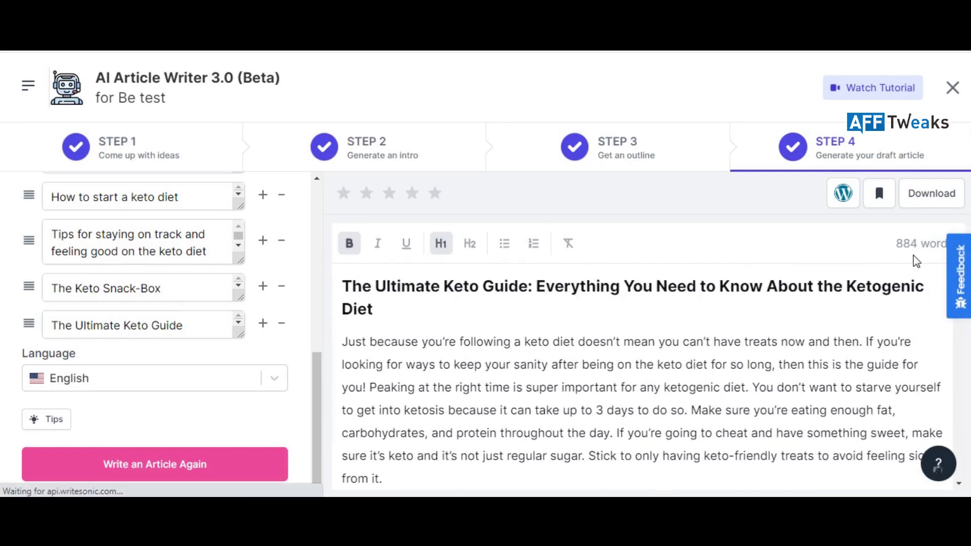
{"action": "scroll", "coordinate": [377, 347], "scroll_direction": "down", "scroll_amount": 2}
{"action": "scroll", "coordinate": [379, 349], "scroll_direction": "up", "scroll_amount": 2}
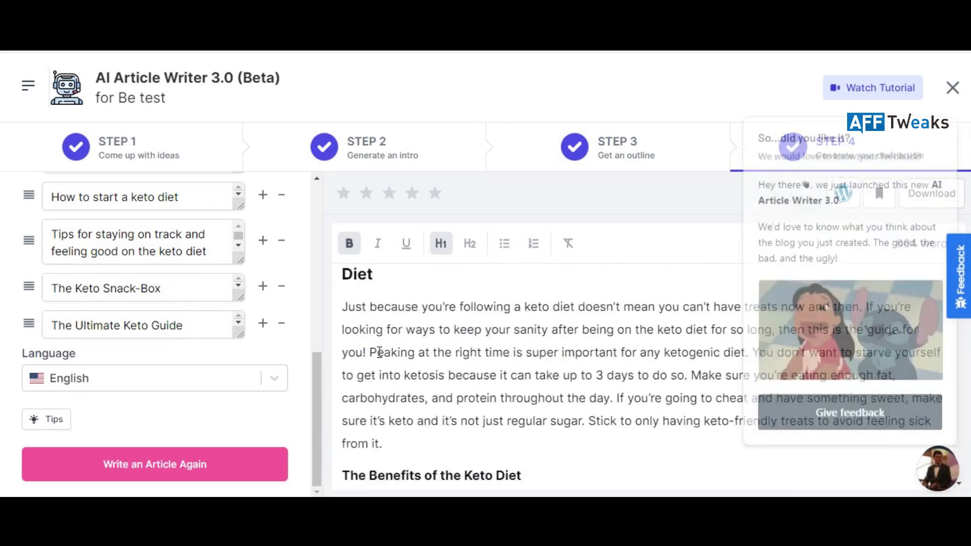
{"action": "left_click", "coordinate": [948, 126]}
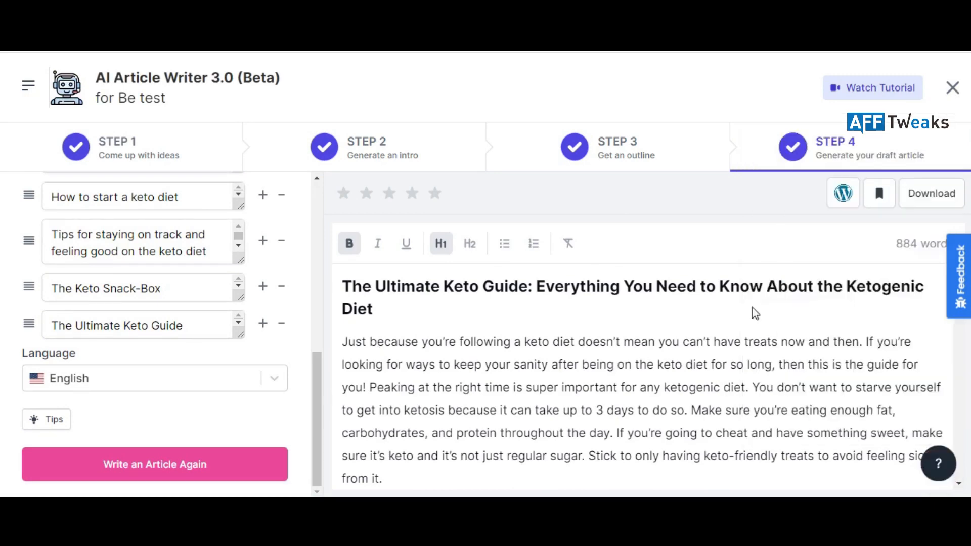
Read through the generated keto article from its title to the closing section "The Ultimate Keto Guide"
{"action": "scroll", "coordinate": [533, 349], "scroll_direction": "down", "scroll_amount": 1}
{"action": "scroll", "coordinate": [495, 354], "scroll_direction": "up", "scroll_amount": 1}
{"action": "scroll", "coordinate": [372, 335], "scroll_direction": "down", "scroll_amount": 3}
{"action": "scroll", "coordinate": [361, 348], "scroll_direction": "up", "scroll_amount": 3}
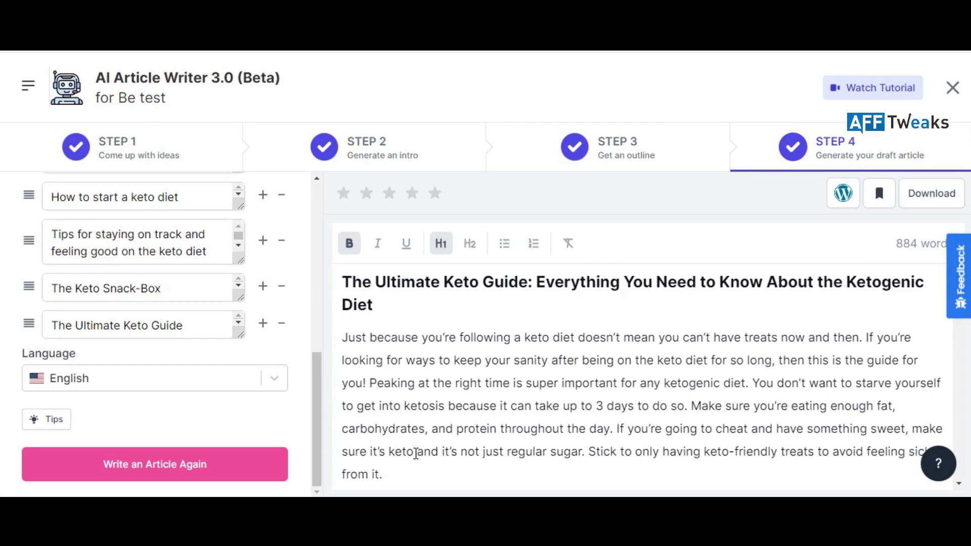
{"action": "scroll", "coordinate": [416, 452], "scroll_direction": "down", "scroll_amount": 3}
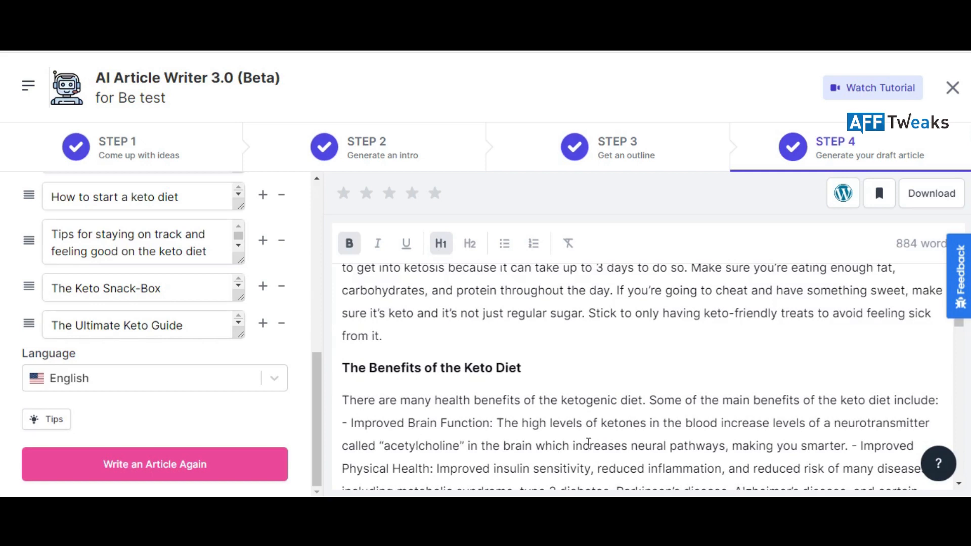
{"action": "scroll", "coordinate": [530, 417], "scroll_direction": "down", "scroll_amount": 1}
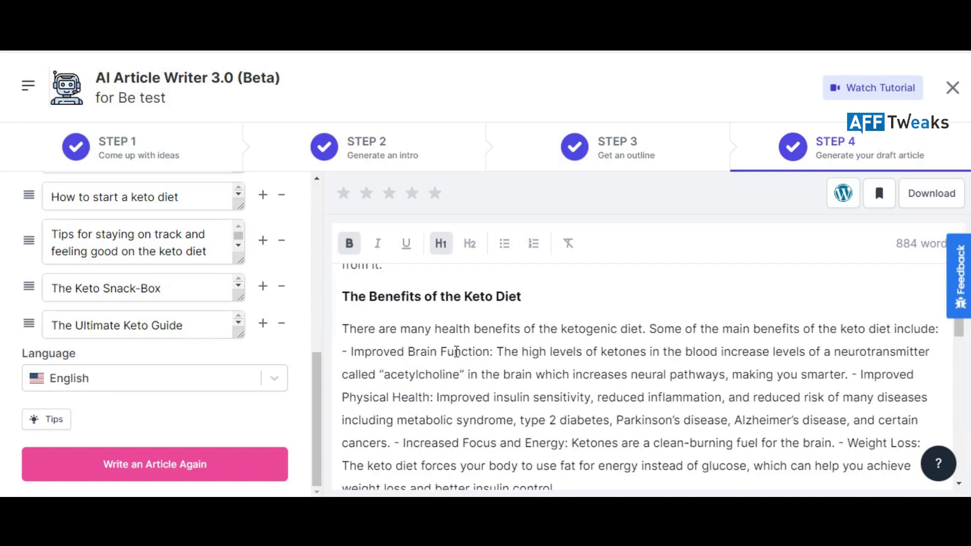
{"action": "scroll", "coordinate": [566, 357], "scroll_direction": "down", "scroll_amount": 1}
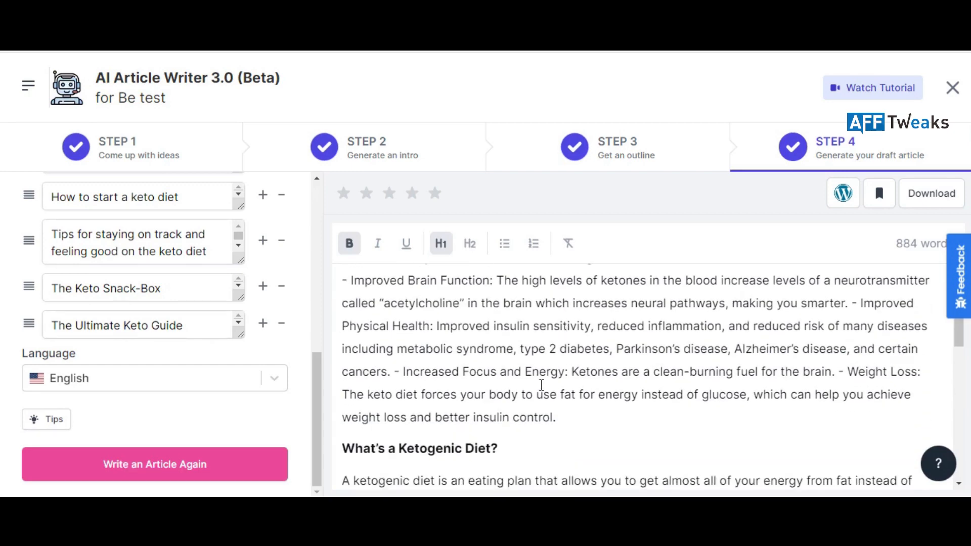
{"action": "scroll", "coordinate": [435, 356], "scroll_direction": "down", "scroll_amount": 1}
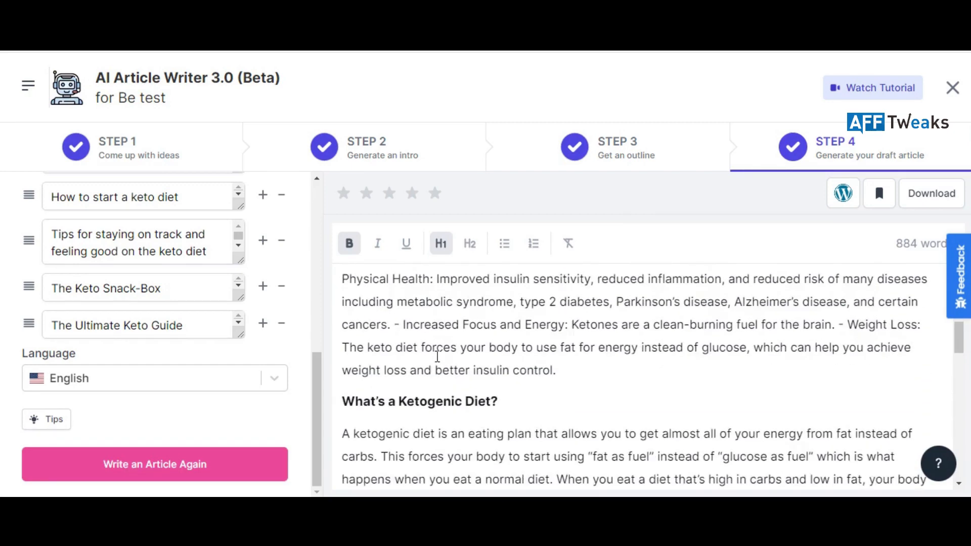
{"action": "scroll", "coordinate": [506, 371], "scroll_direction": "down", "scroll_amount": 1}
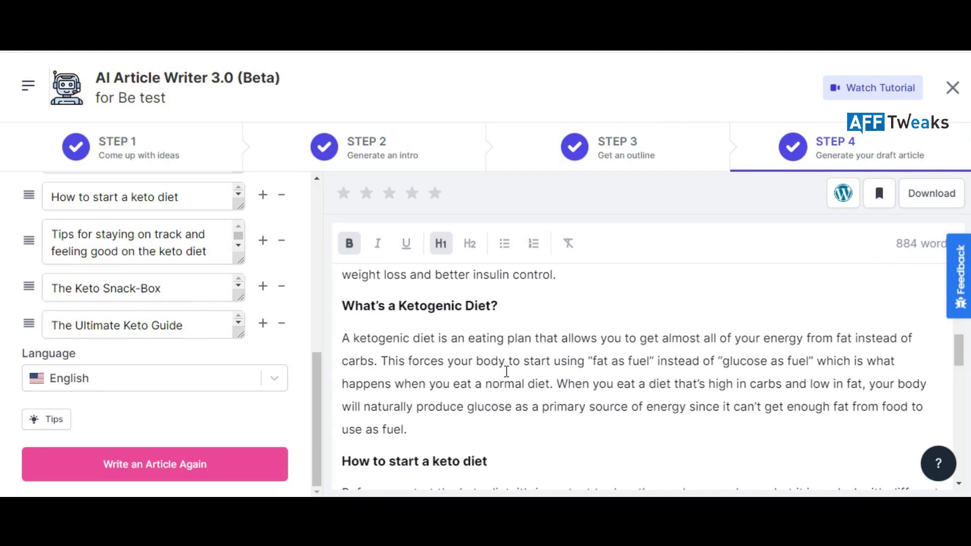
{"action": "scroll", "coordinate": [583, 393], "scroll_direction": "down", "scroll_amount": 1}
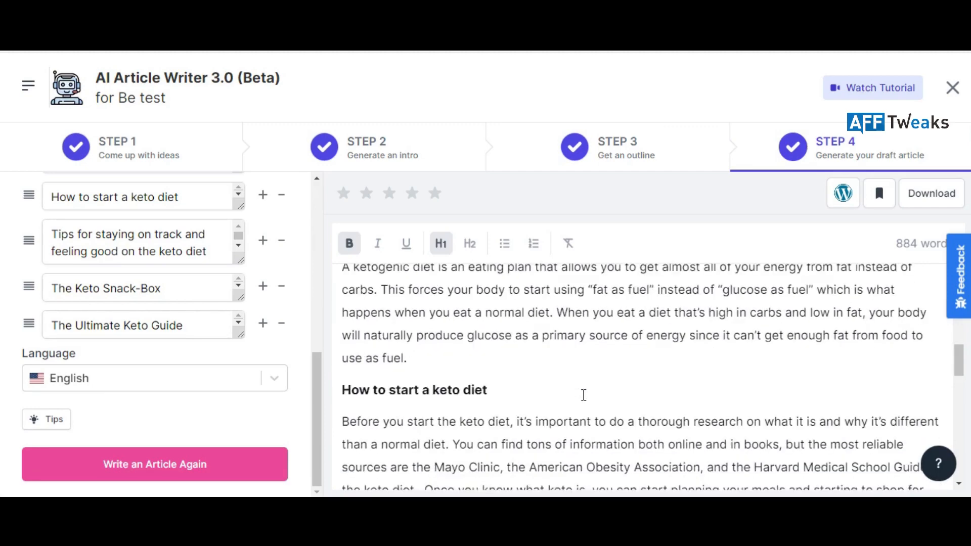
{"action": "scroll", "coordinate": [583, 394], "scroll_direction": "down", "scroll_amount": 8}
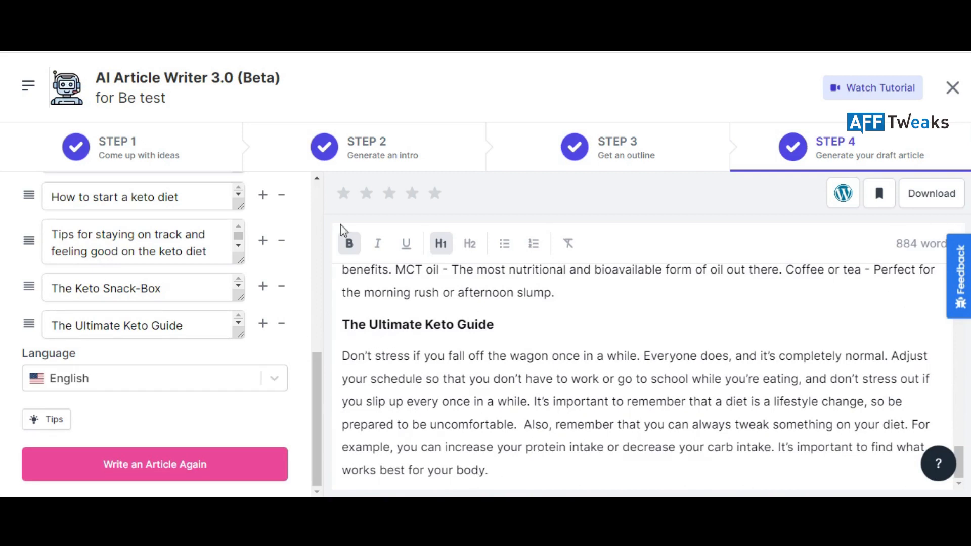
Download the finished keto article as a .docx document and look back over its earlier sections
{"action": "left_click", "coordinate": [388, 193]}
{"action": "left_click", "coordinate": [937, 207]}
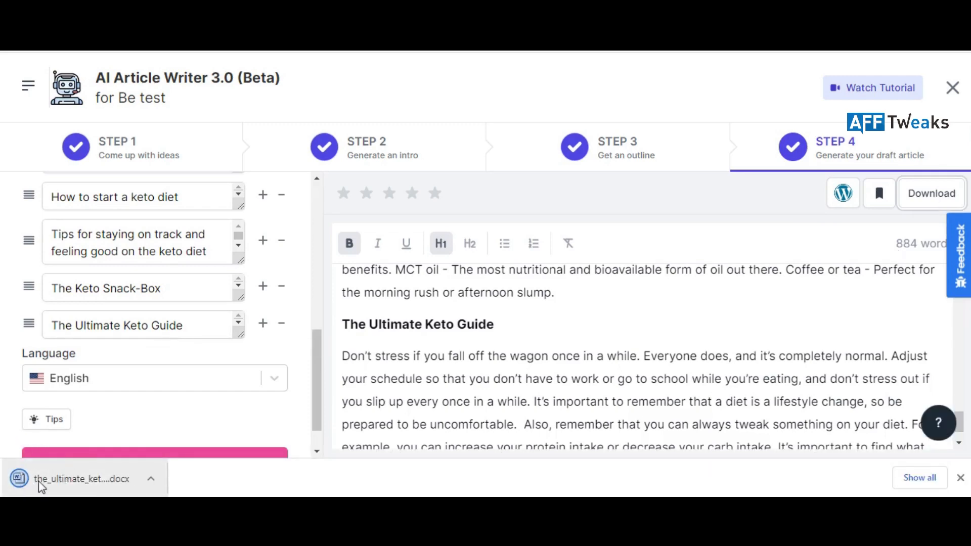
{"action": "scroll", "coordinate": [524, 395], "scroll_direction": "up", "scroll_amount": 10}
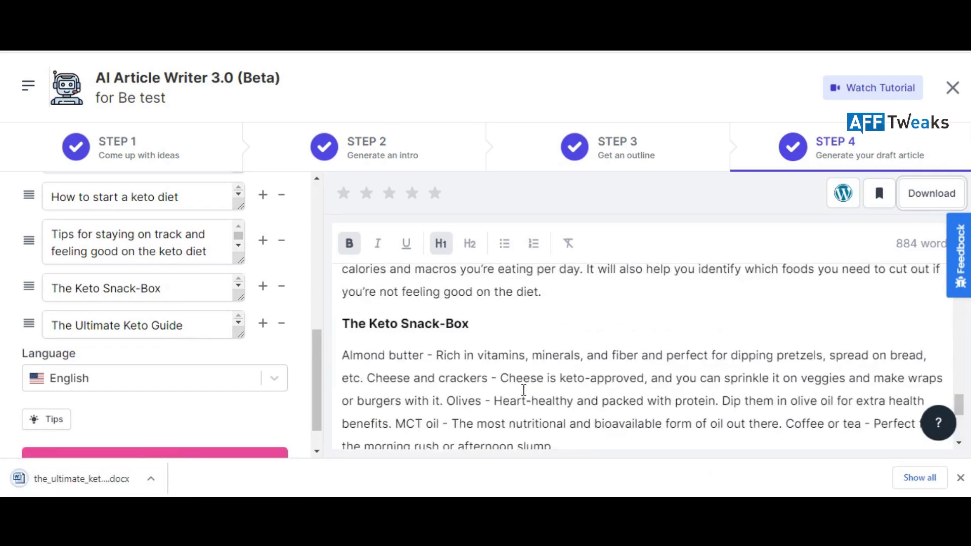
{"action": "scroll", "coordinate": [517, 398], "scroll_direction": "up", "scroll_amount": 5}
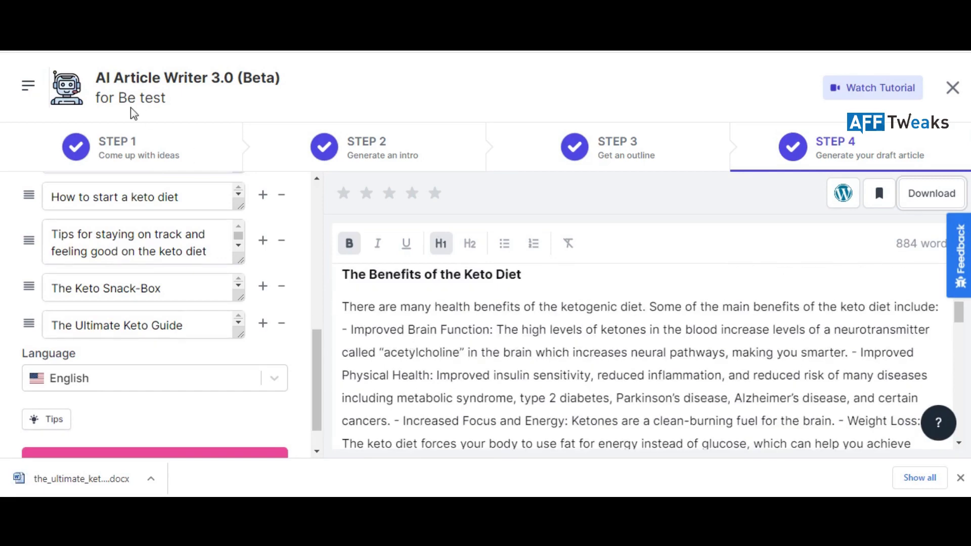
Return to the Be test project dashboard, check the credit plan information and dismiss the downloads bar
{"action": "left_click", "coordinate": [30, 87]}
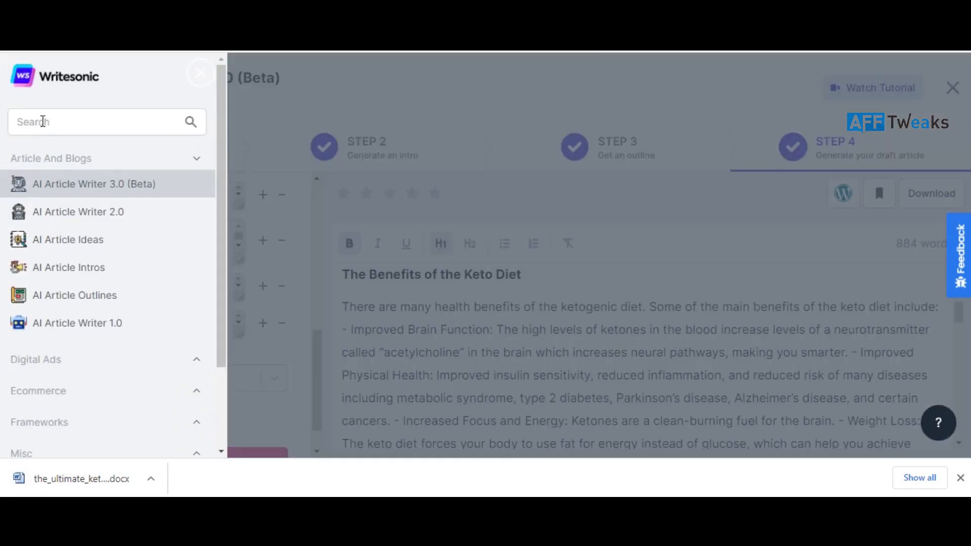
{"action": "left_click", "coordinate": [82, 83]}
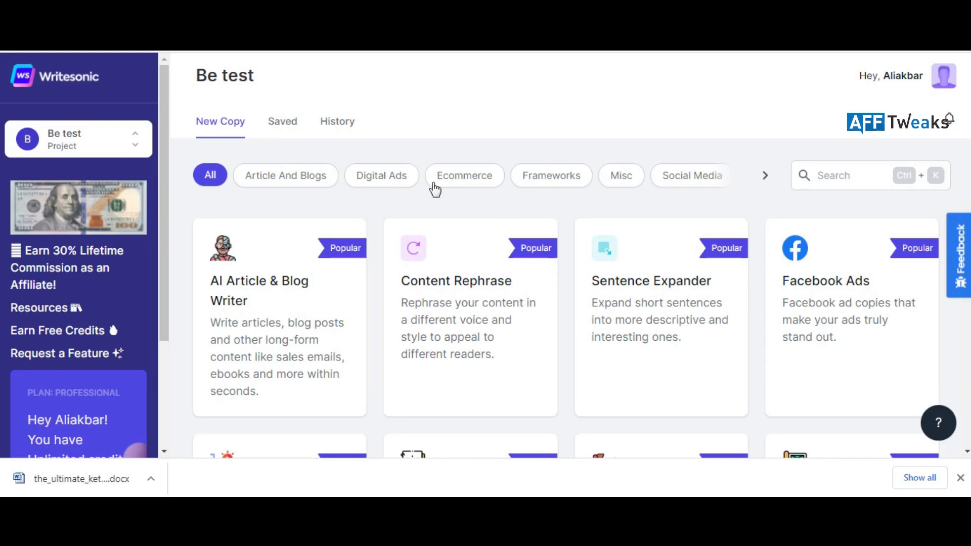
{"action": "scroll", "coordinate": [50, 263], "scroll_direction": "down", "scroll_amount": 3}
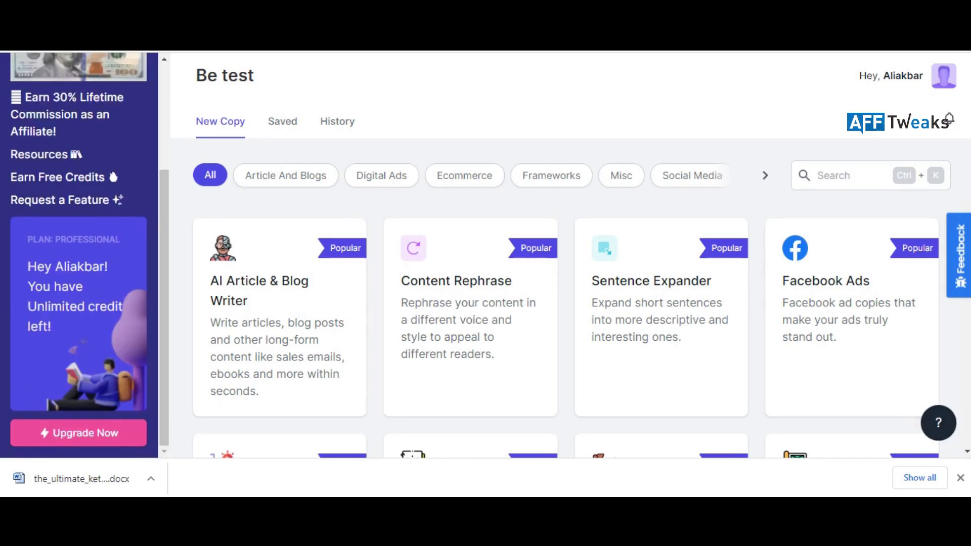
{"action": "left_click", "coordinate": [960, 478]}
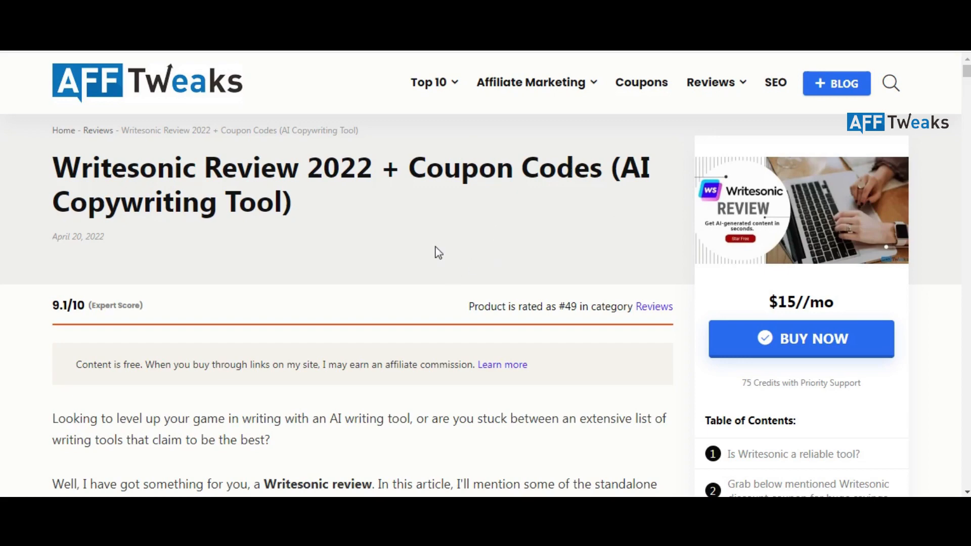
Examine the AFFTweaks Writesonic review page, from its introduction through the coupon deal to the "In-Depth Writesonic Review" section
{"action": "scroll", "coordinate": [436, 247], "scroll_direction": "down", "scroll_amount": 1}
{"action": "scroll", "coordinate": [430, 241], "scroll_direction": "up", "scroll_amount": 1}
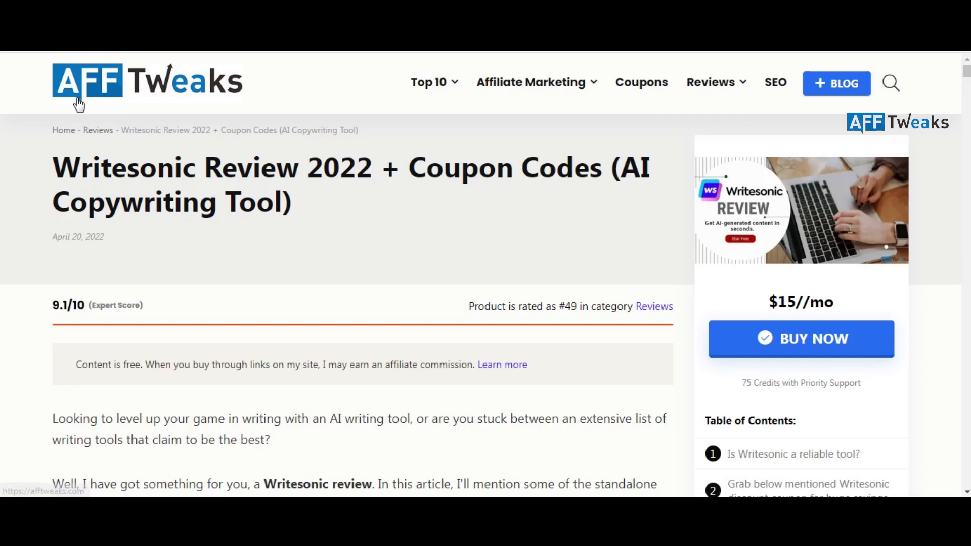
{"action": "scroll", "coordinate": [362, 332], "scroll_direction": "down", "scroll_amount": 10}
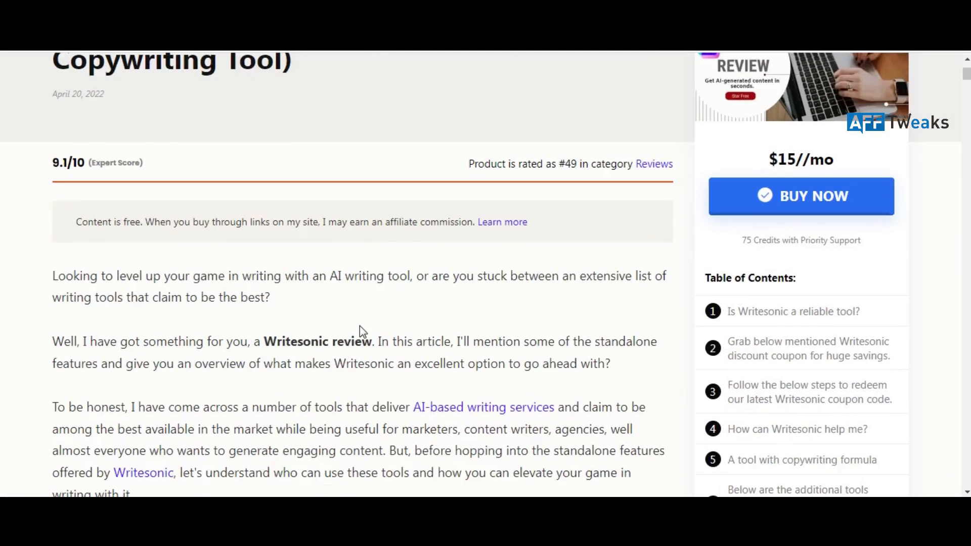
{"action": "scroll", "coordinate": [359, 326], "scroll_direction": "down", "scroll_amount": 7}
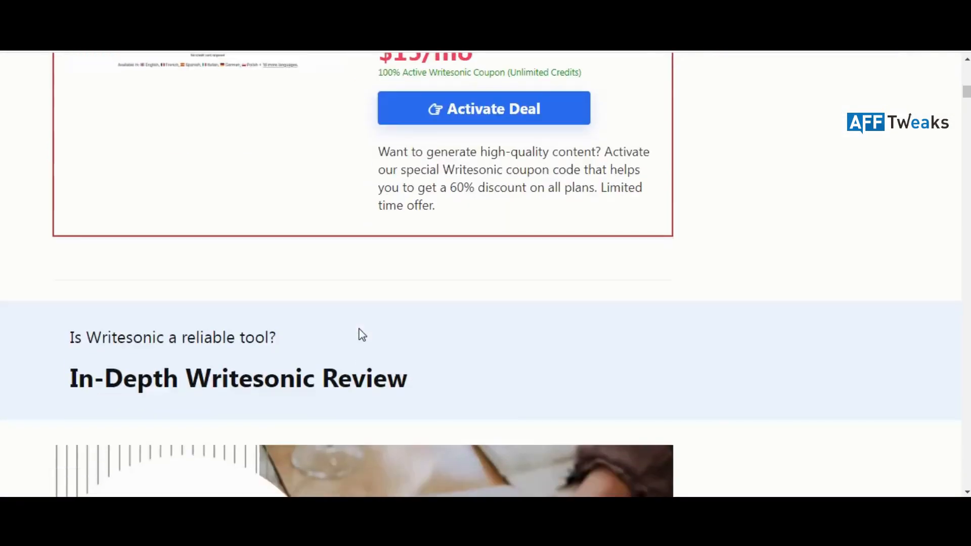